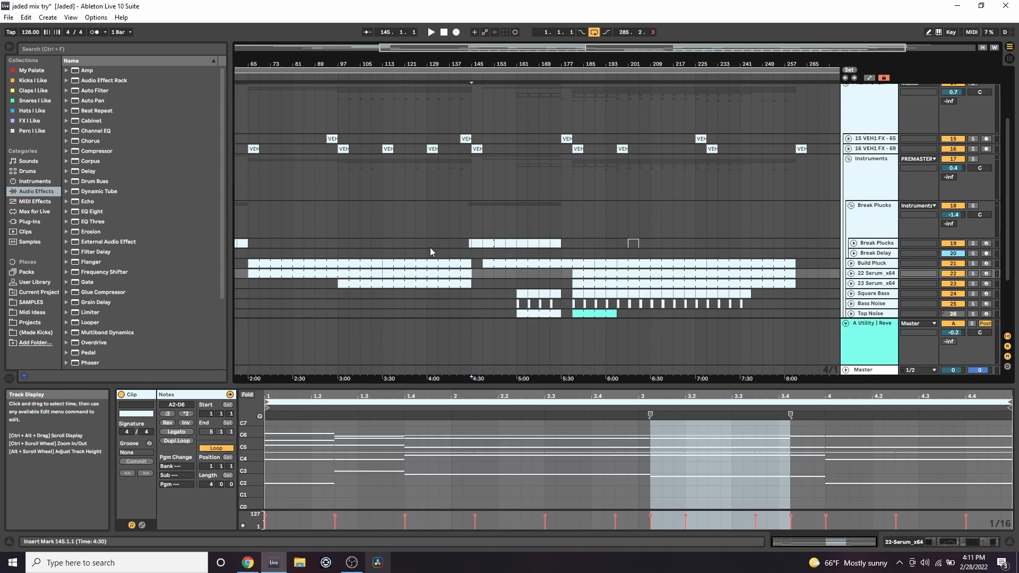
- Play the arrangement from bar 141, just before the break plucks begin
{"action": "scroll", "coordinate": [498, 162], "scroll_direction": "up", "scroll_amount": 1}
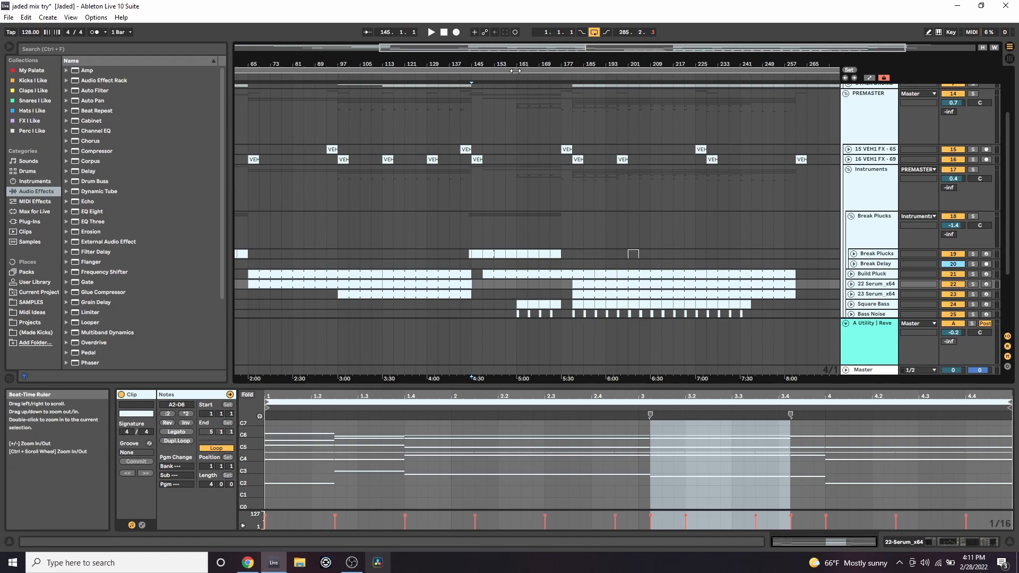
{"action": "left_click_drag", "start_coordinate": [508, 65], "coordinate": [506, 91]}
{"action": "left_click", "coordinate": [435, 222]}
{"action": "key", "text": "space"}
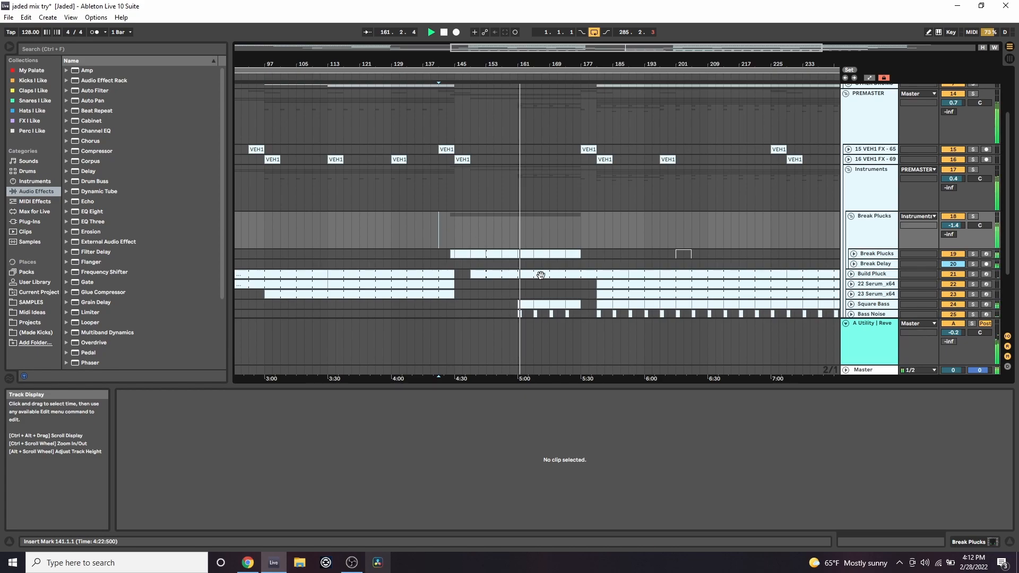
- Fold the A Utility return track and show the notes of the Break Plucks clip at bar 145
{"action": "left_click", "coordinate": [847, 324]}
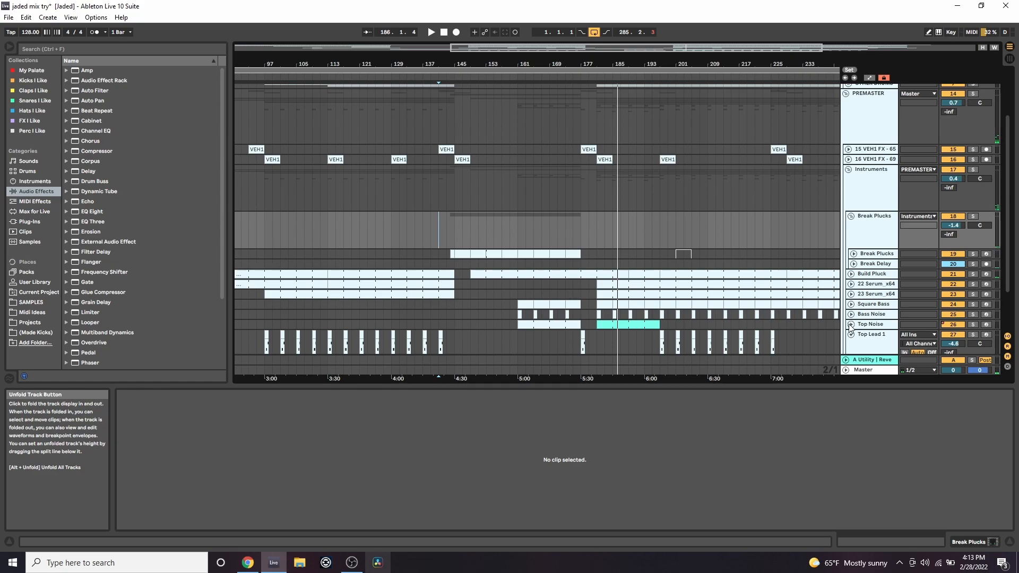
{"action": "left_click", "coordinate": [466, 251]}
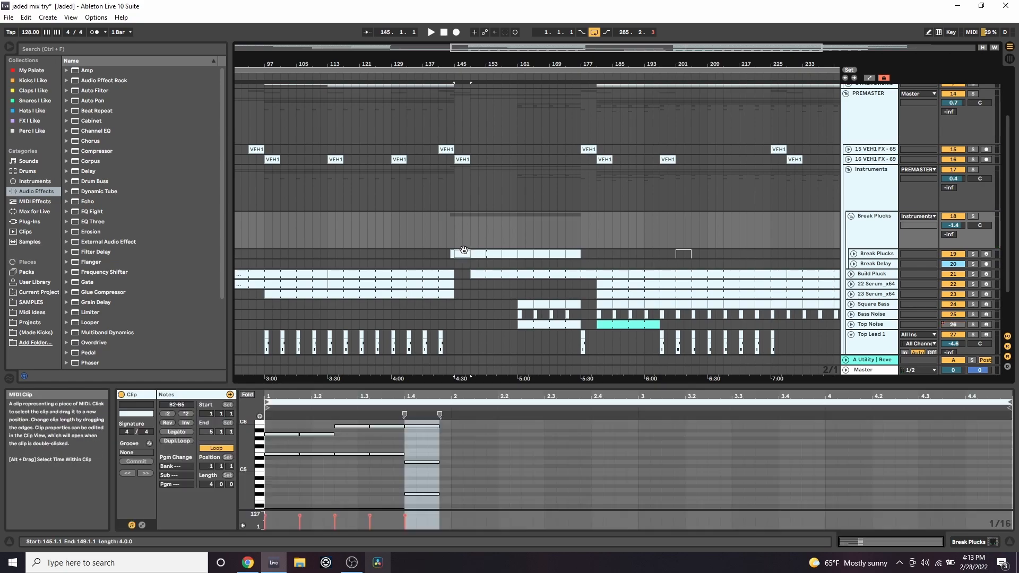
{"action": "scroll", "coordinate": [495, 253], "scroll_direction": "down", "scroll_amount": 1}
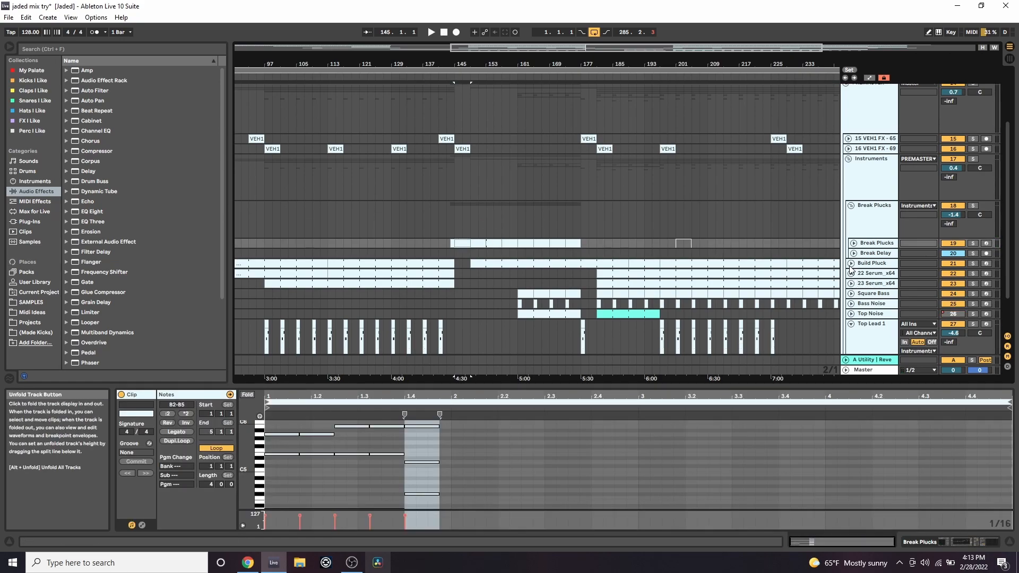
- Unfold the Build Pluck and Square Bass tracks in the arrangement
{"action": "left_click", "coordinate": [851, 263]}
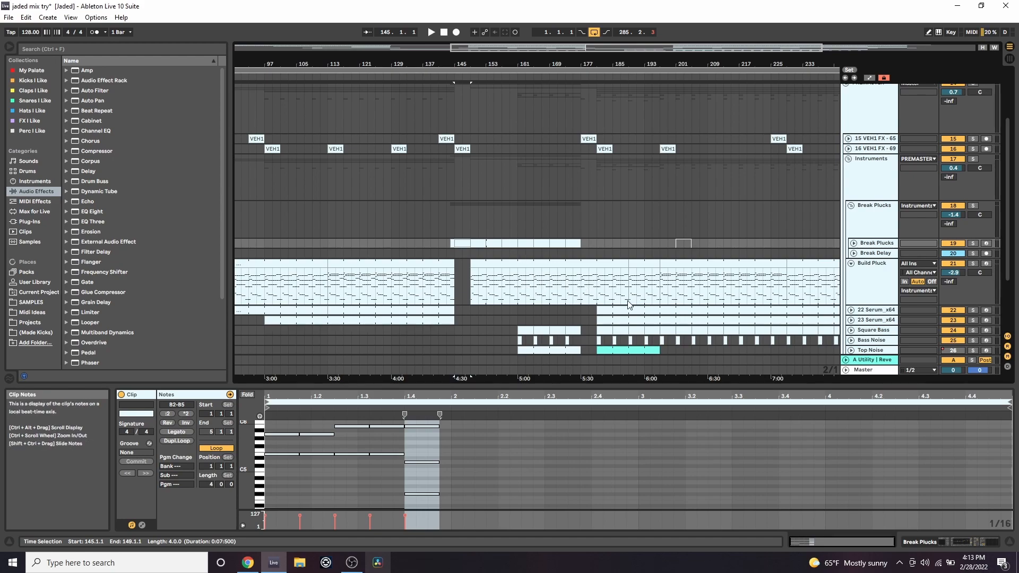
{"action": "left_click", "coordinate": [851, 330]}
{"action": "scroll", "coordinate": [820, 322], "scroll_direction": "down", "scroll_amount": 1}
{"action": "scroll", "coordinate": [820, 322], "scroll_direction": "down", "scroll_amount": 1}
- Examine the notes of the Square Bass, Bass Noise and Top Noise clips starting at bar 161
{"action": "left_click", "coordinate": [528, 271]}
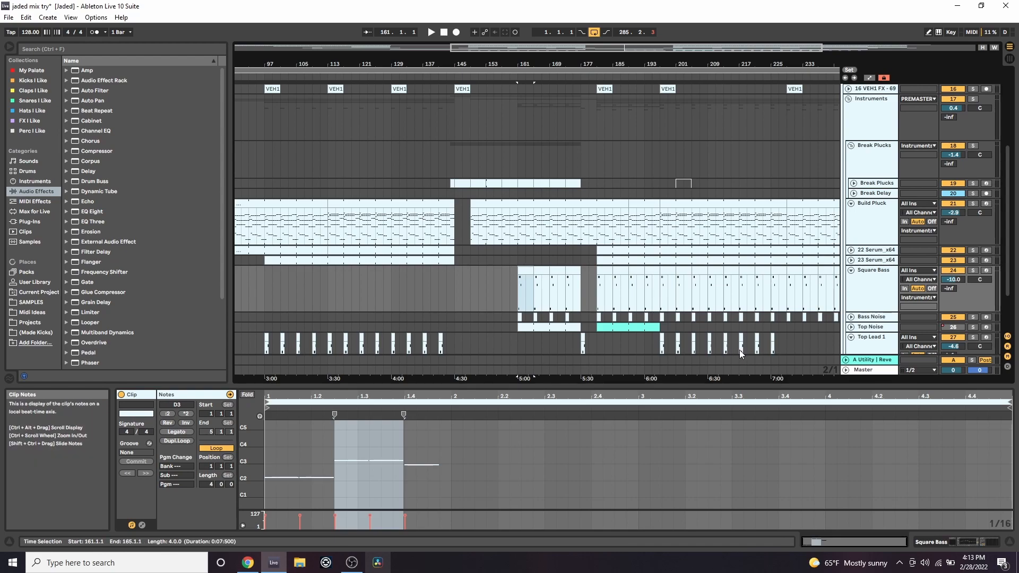
{"action": "left_click", "coordinate": [520, 318]}
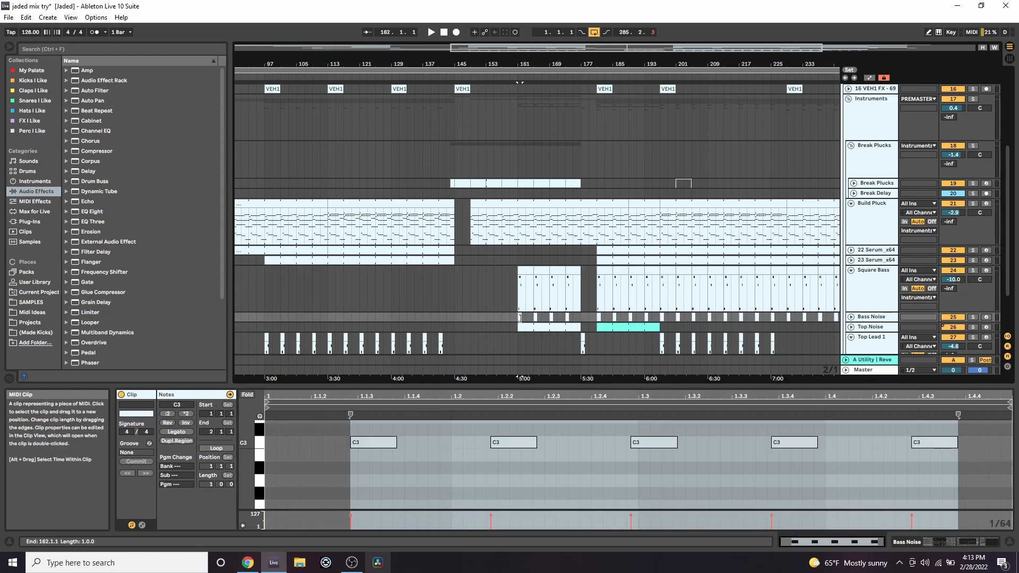
{"action": "left_click", "coordinate": [526, 327]}
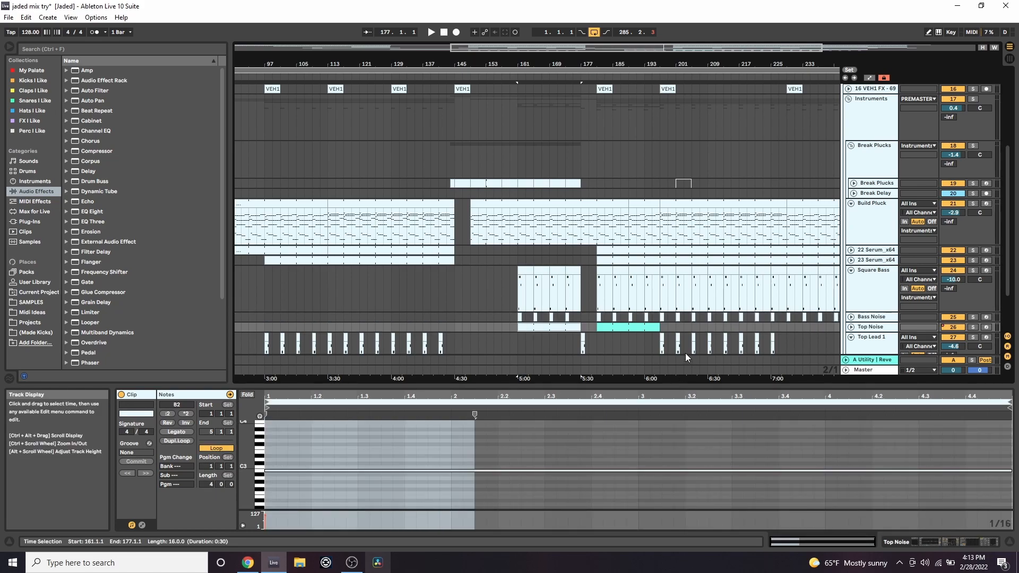
- Bypass the Limiter and EQ Eight on the unfolded Break Plucks track and open its Serum instrument
{"action": "left_click", "coordinate": [854, 183]}
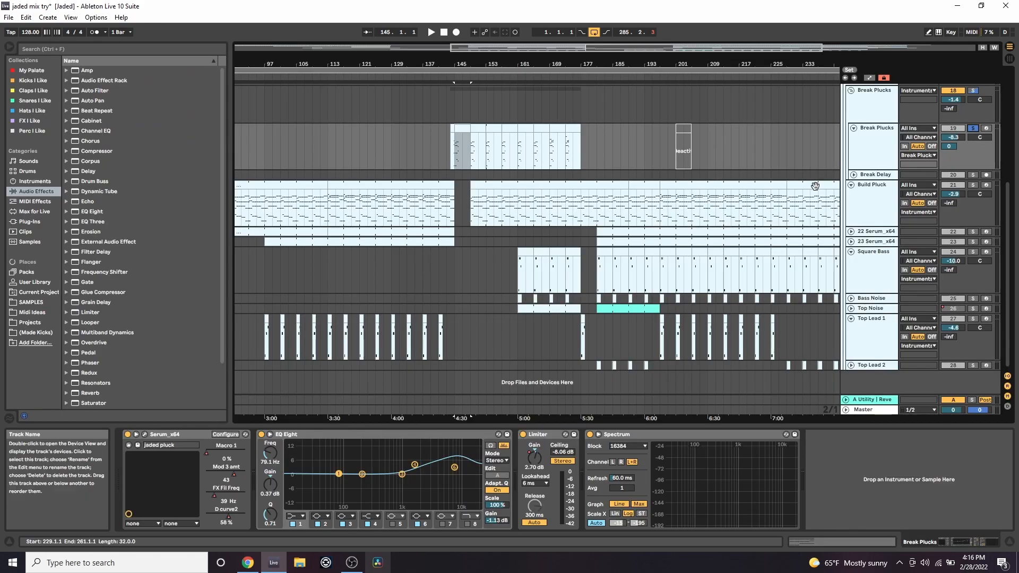
{"action": "left_click_drag", "start_coordinate": [461, 63], "coordinate": [518, 97]}
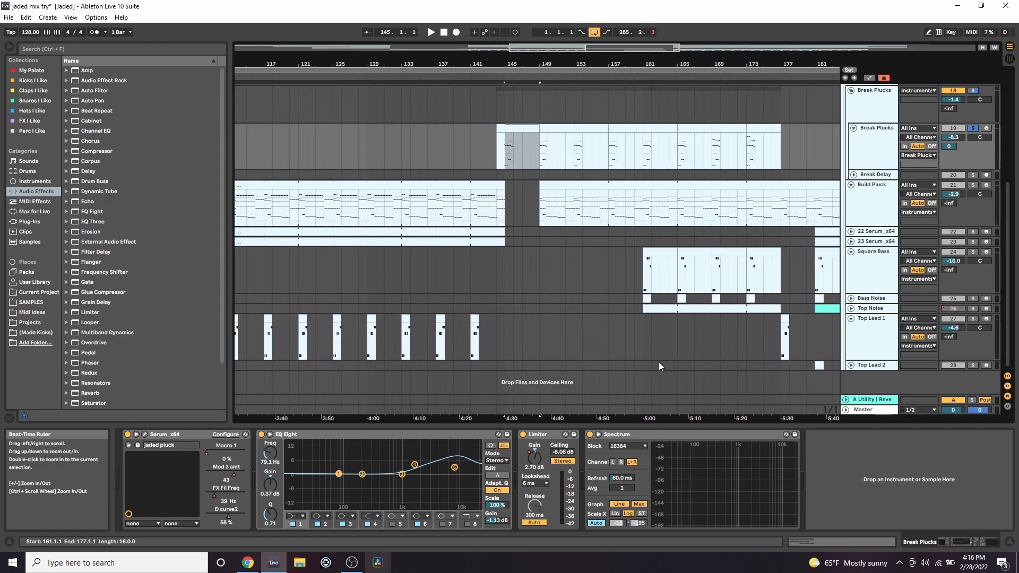
{"action": "left_click", "coordinate": [522, 434]}
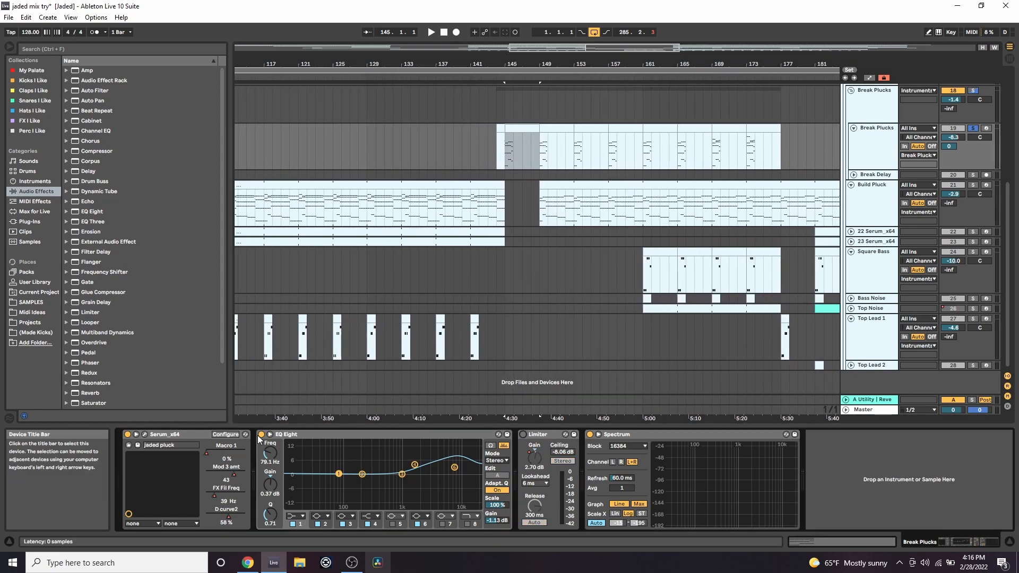
{"action": "left_click", "coordinate": [145, 434]}
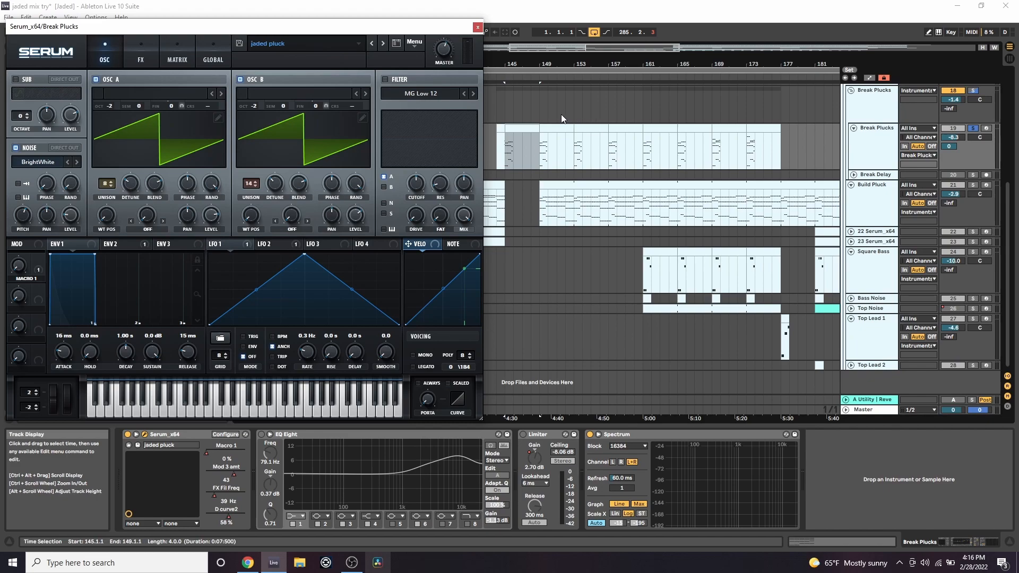
- Audition the Break Plucks from bar 145 while enabling Serum's Tube Distortion and MG Low 24 Filter effects
{"action": "left_click", "coordinate": [528, 126]}
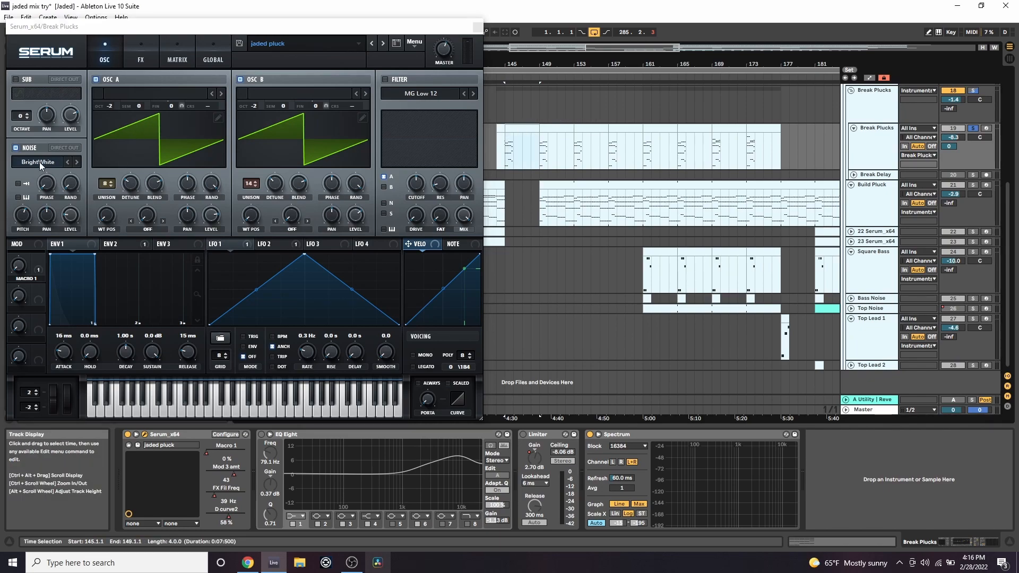
{"action": "key", "text": "space"}
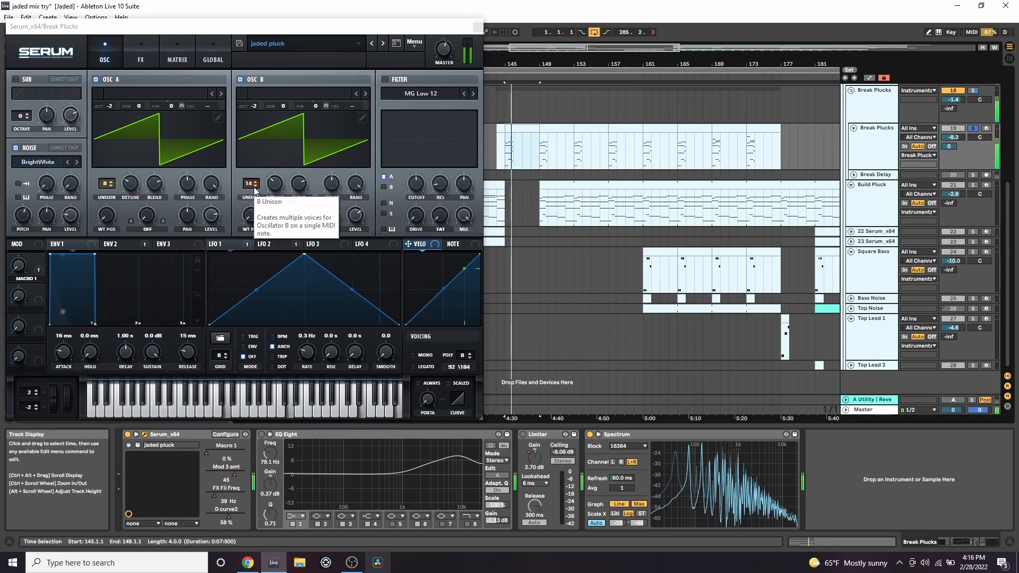
{"action": "left_click", "coordinate": [133, 66]}
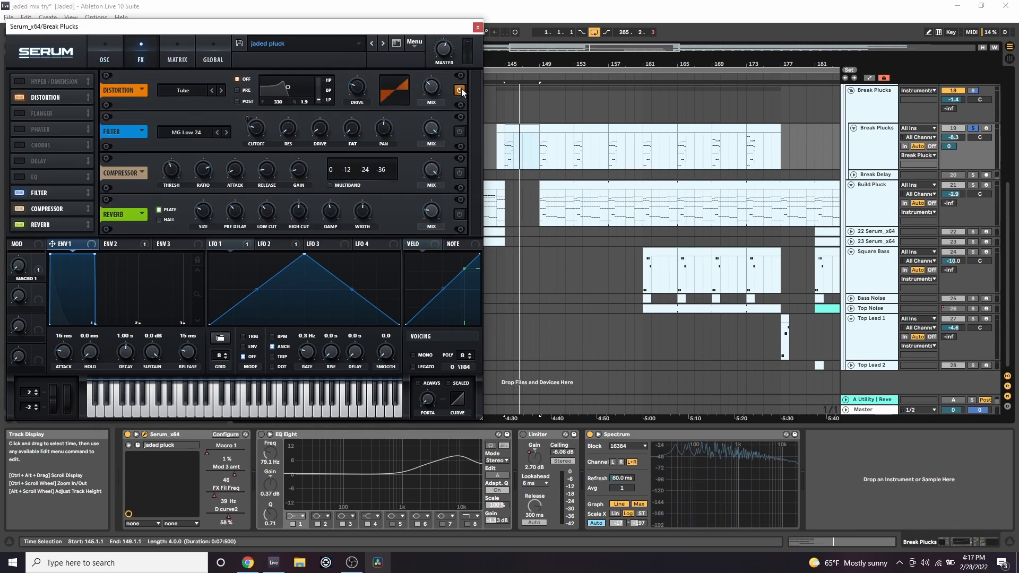
{"action": "key", "text": "space"}
{"action": "key", "text": "space"}
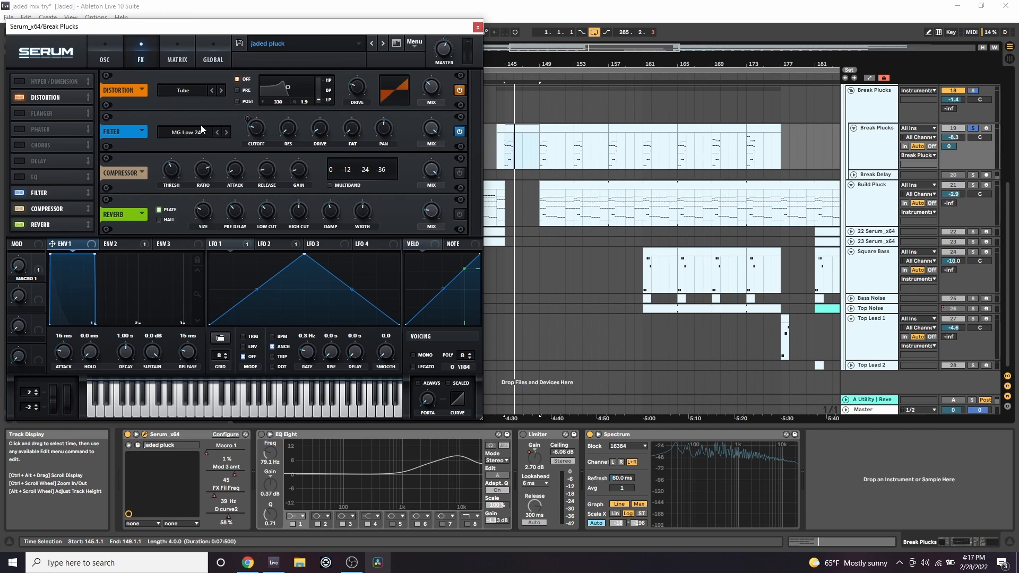
- Display Serum's Envelope 2 and play the Break Plucks to hear its effect on the filter cutoff
{"action": "left_click", "coordinate": [121, 243]}
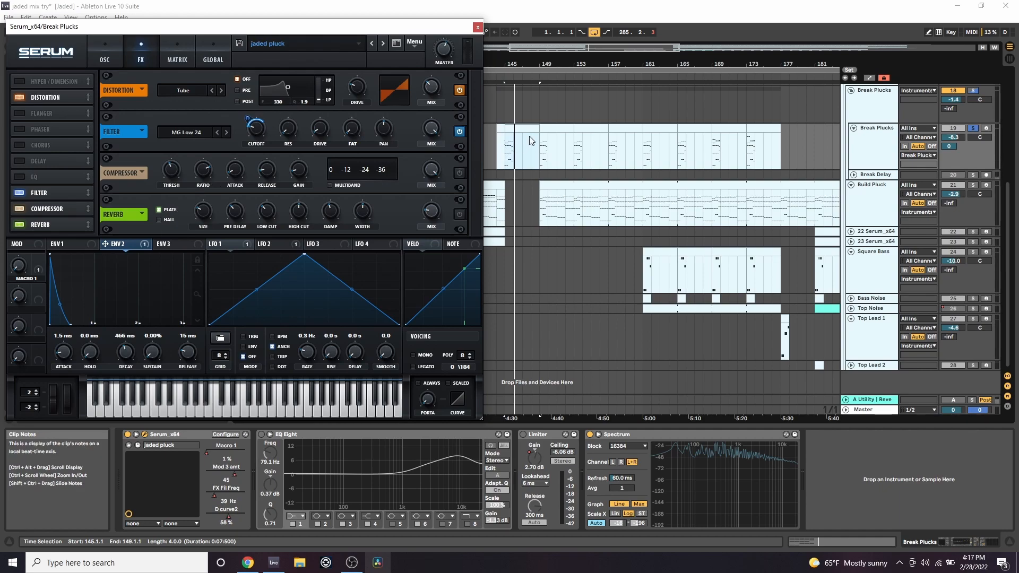
{"action": "key", "text": "space"}
{"action": "key", "text": "space"}
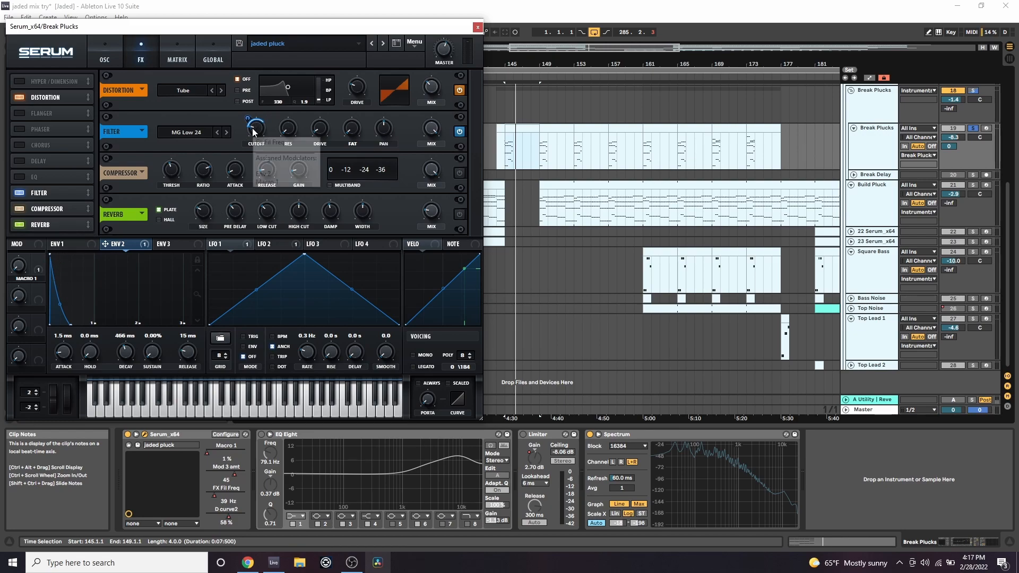
- Examine Serum's modulation matrix and the Mod 3 amt automation on the Break Plucks track
{"action": "left_click", "coordinate": [177, 50]}
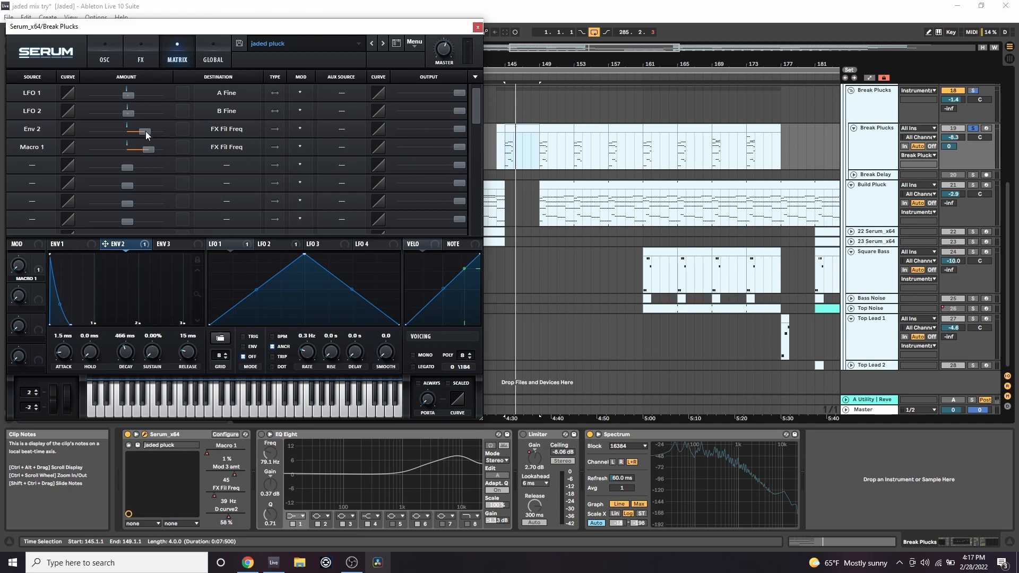
{"action": "key", "text": "a"}
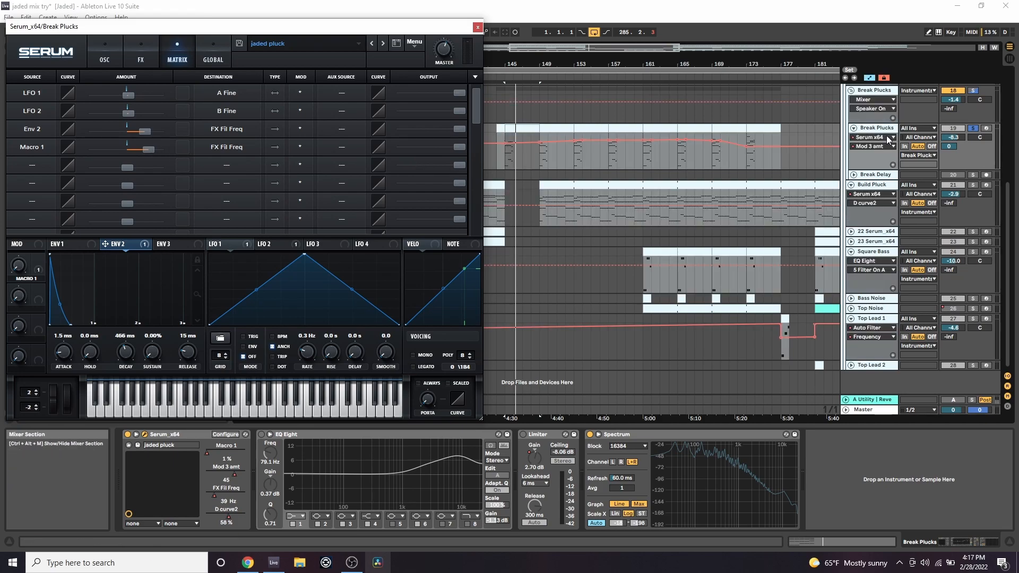
{"action": "key", "text": "a"}
- Display the D curve2 automation for Serum's Envelope 2 decay curve on Break Plucks and re-enable the overridden automation
{"action": "left_click", "coordinate": [106, 52]}
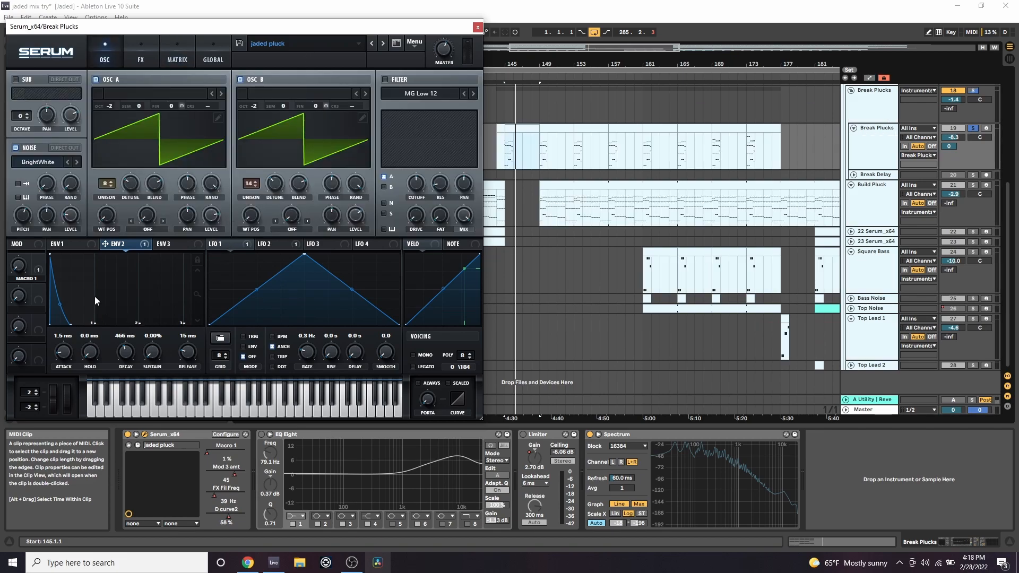
{"action": "left_click", "coordinate": [61, 305]}
{"action": "key", "text": "a"}
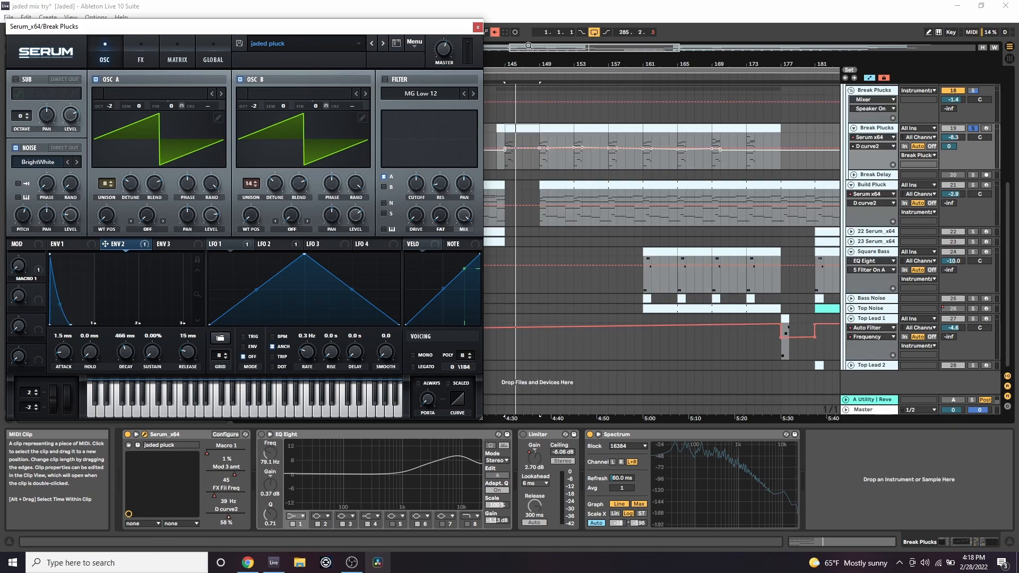
{"action": "left_click", "coordinate": [495, 33]}
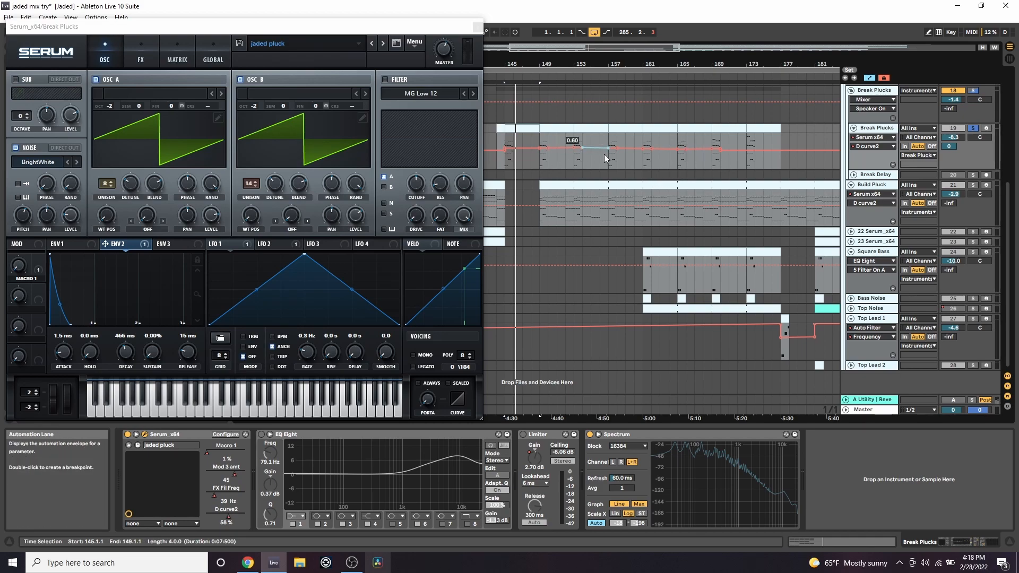
- Enable Serum's Compressor effect, re-enable the overridden automation and play the Break Plucks from bar 145
{"action": "left_click", "coordinate": [141, 60]}
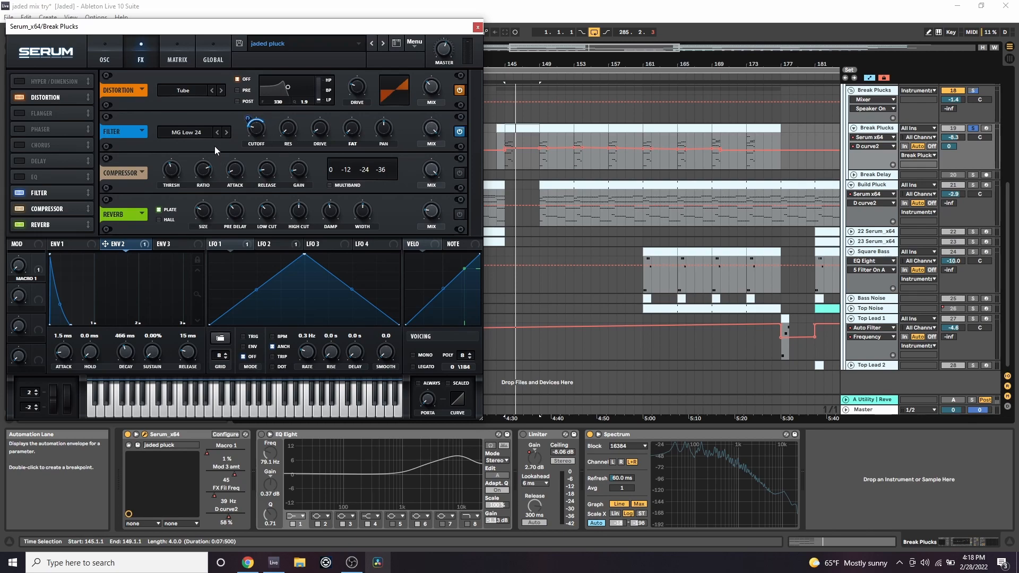
{"action": "left_click", "coordinate": [60, 304]}
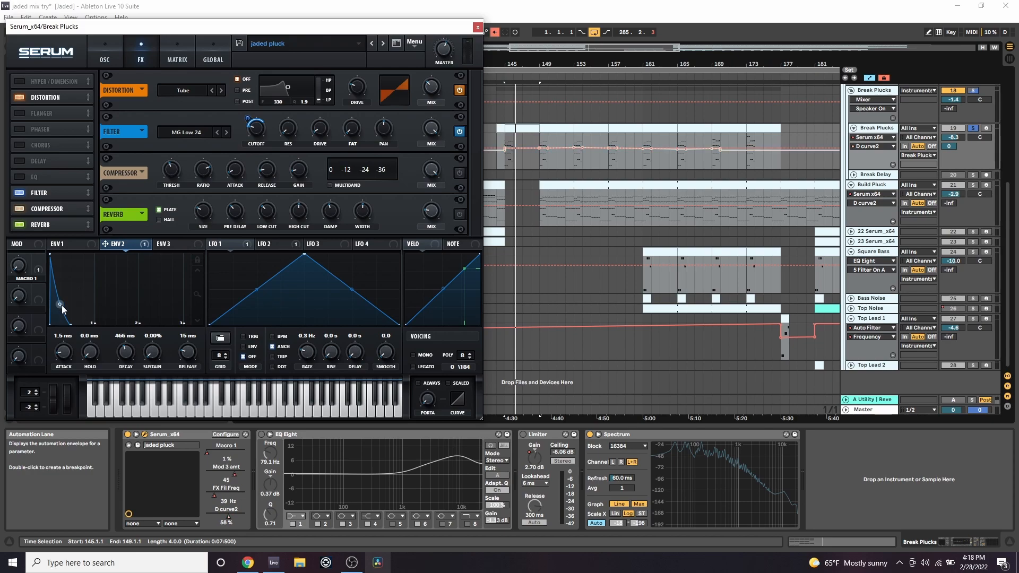
{"action": "left_click", "coordinate": [456, 175]}
{"action": "left_click", "coordinate": [494, 33]}
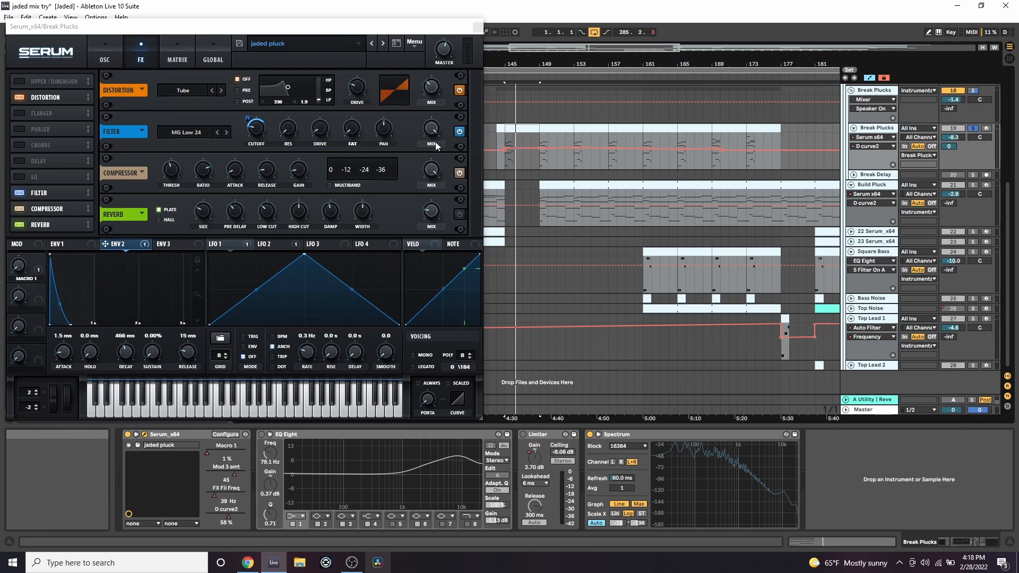
{"action": "key", "text": "space"}
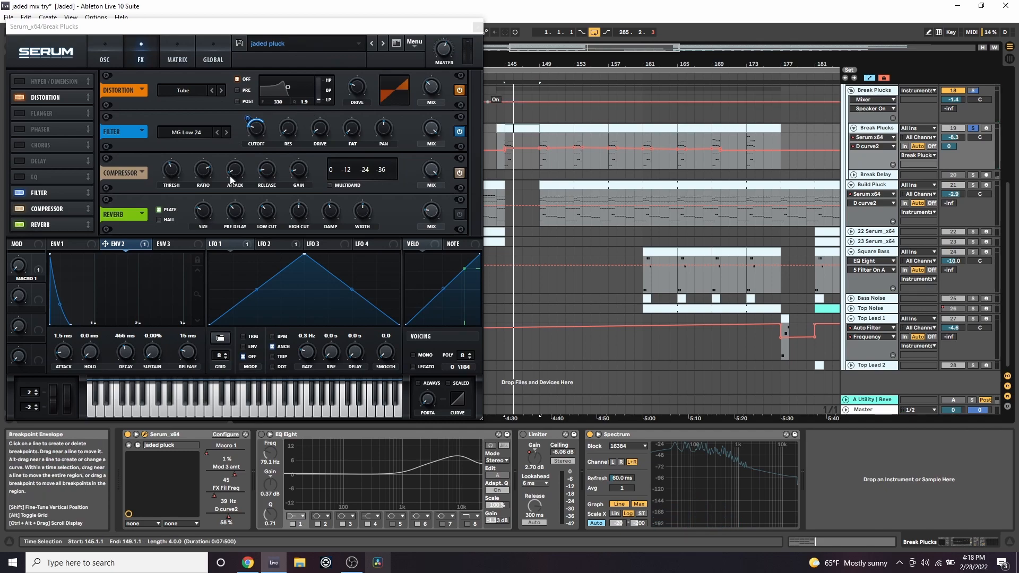
- Enable Serum's Reverb effect and audition the Break Plucks from bars 145 and 161
{"action": "left_click", "coordinate": [460, 215]}
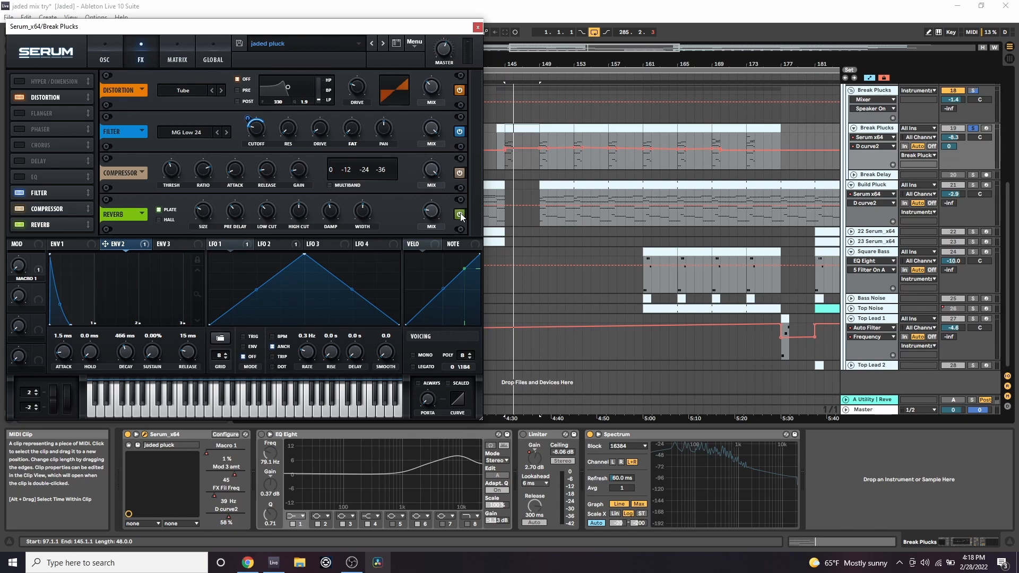
{"action": "key", "text": "space"}
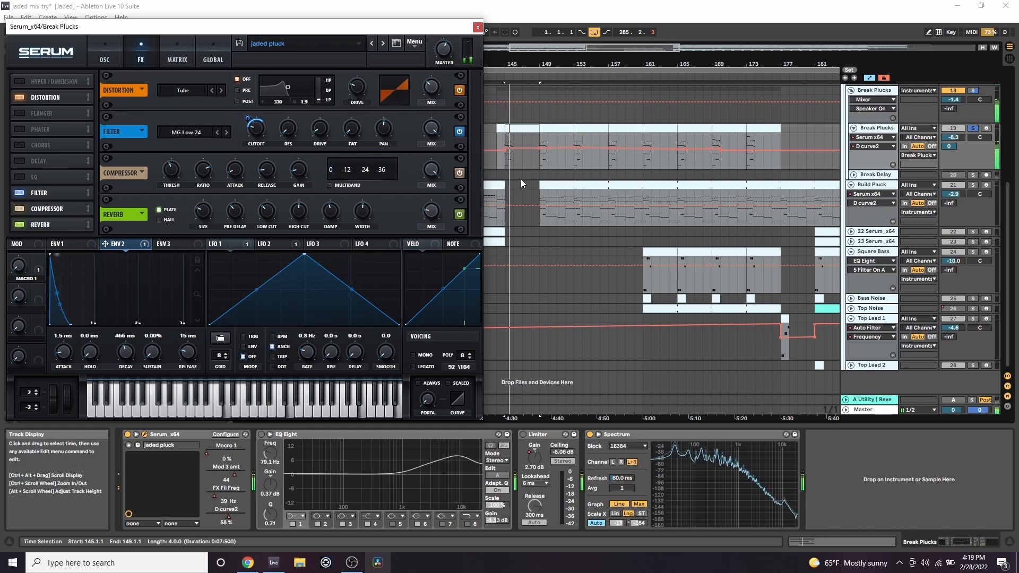
{"action": "left_click", "coordinate": [641, 166]}
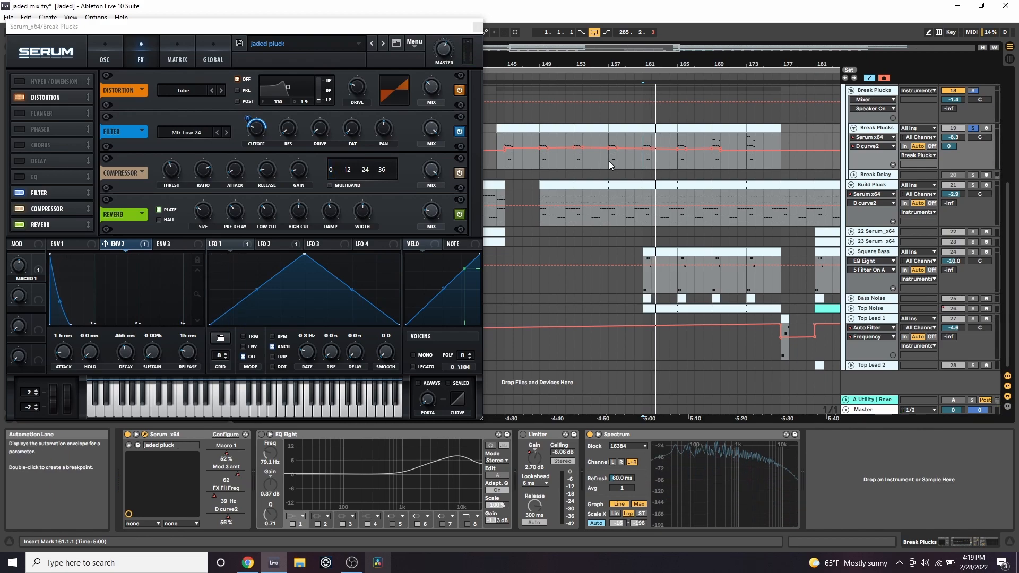
- Close Serum, reactivate EQ Eight and the Limiter on Break Plucks, and play from bar 161
{"action": "left_click", "coordinate": [118, 61]}
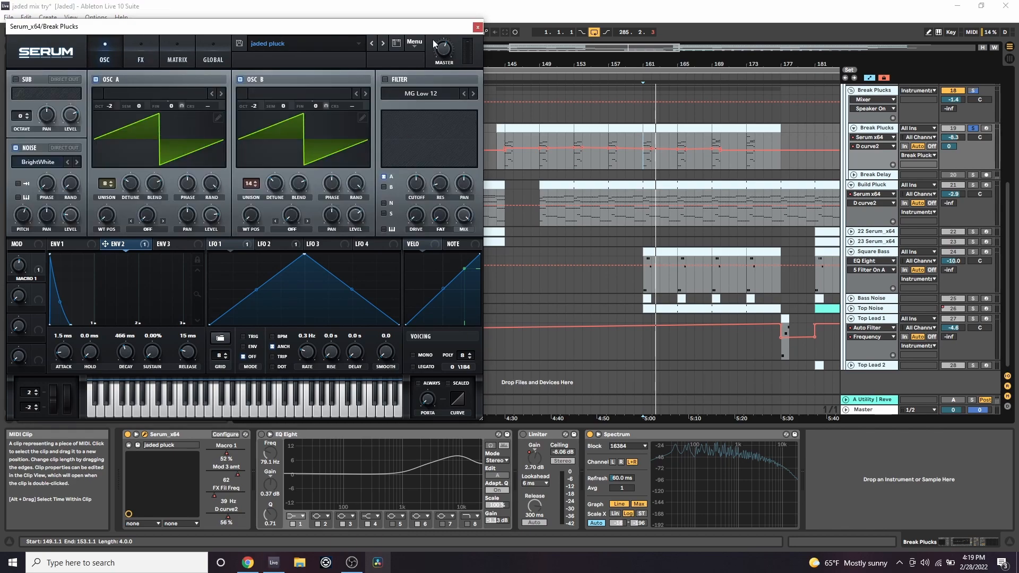
{"action": "left_click", "coordinate": [478, 27]}
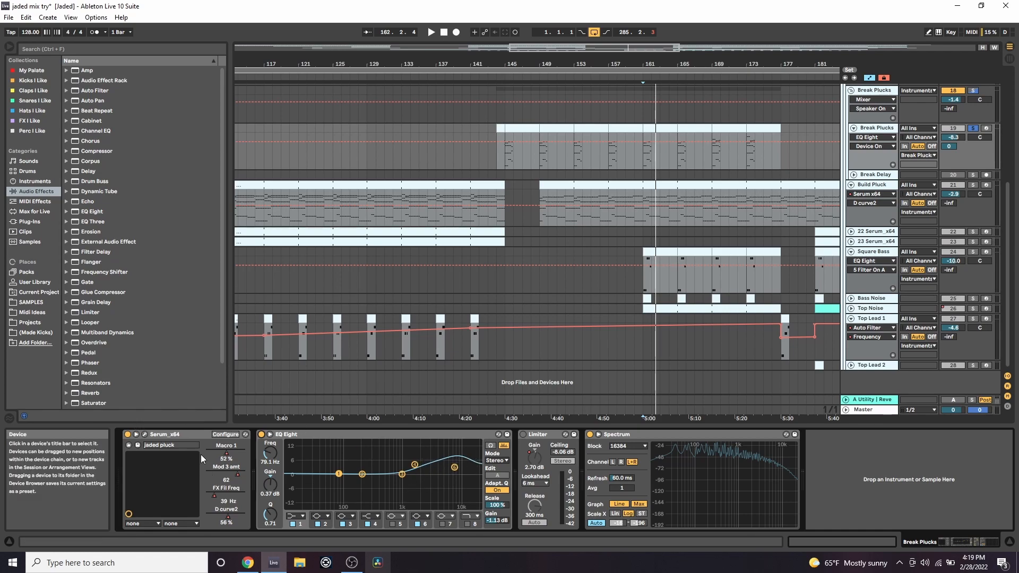
{"action": "left_click", "coordinate": [523, 434]}
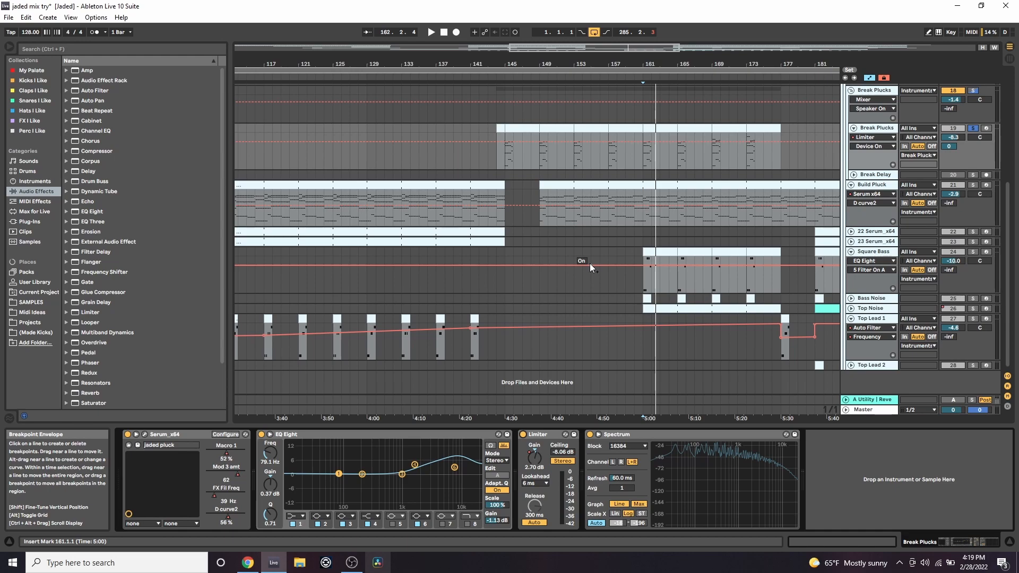
{"action": "key", "text": "space"}
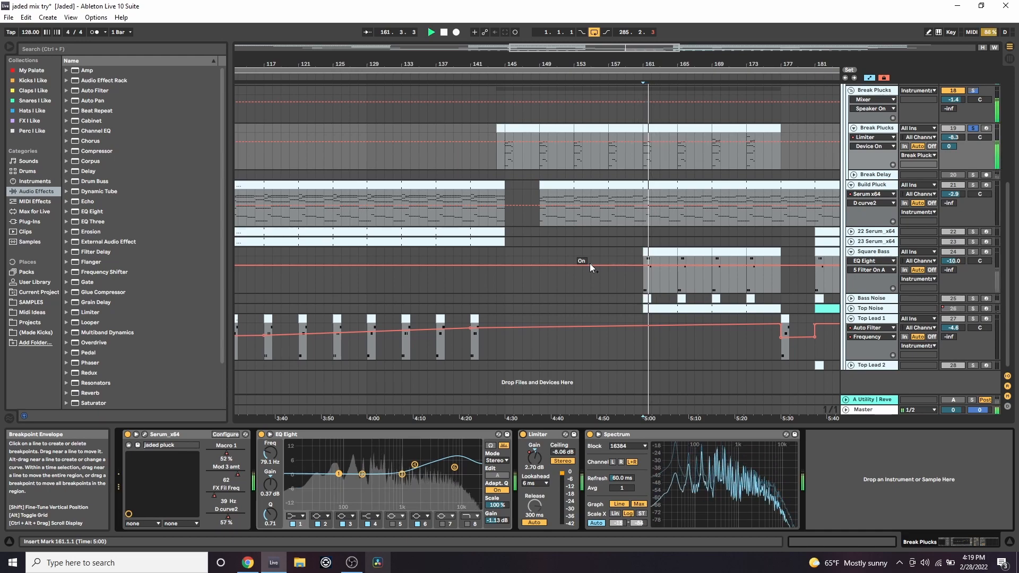
- Display the Limiter's Gain automation on Break Plucks and re-enable the overridden automation
{"action": "left_click_drag", "start_coordinate": [529, 467], "coordinate": [529, 466]}
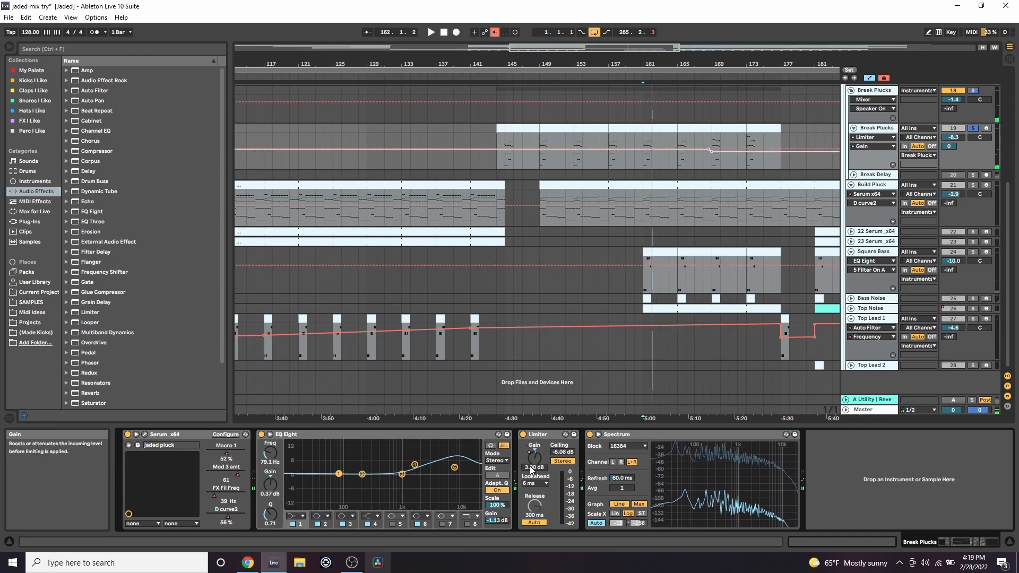
{"action": "left_click", "coordinate": [495, 32]}
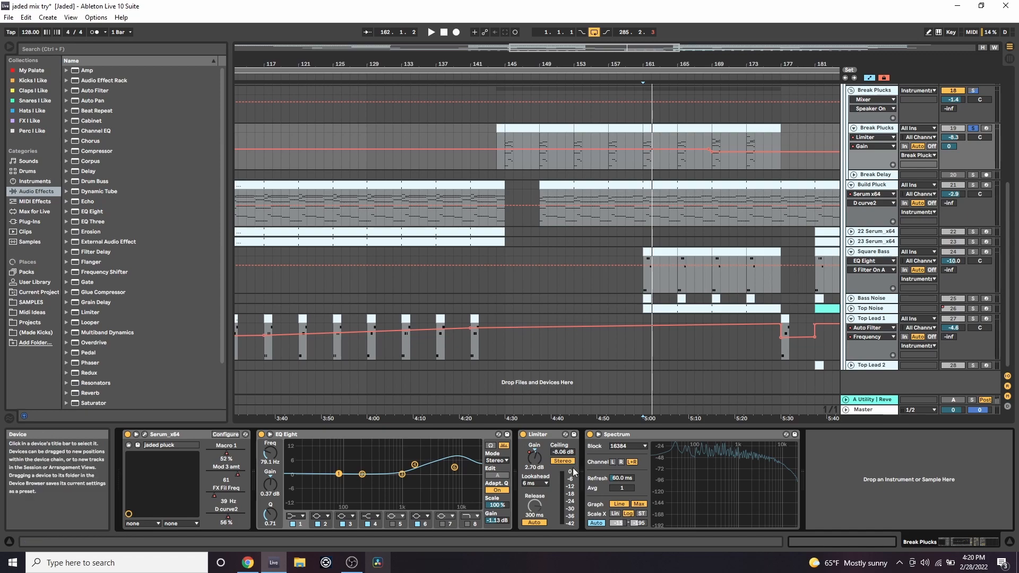
- Fold the Break Plucks track, unfold Break Delay and display its device chain
{"action": "left_click", "coordinate": [854, 128]}
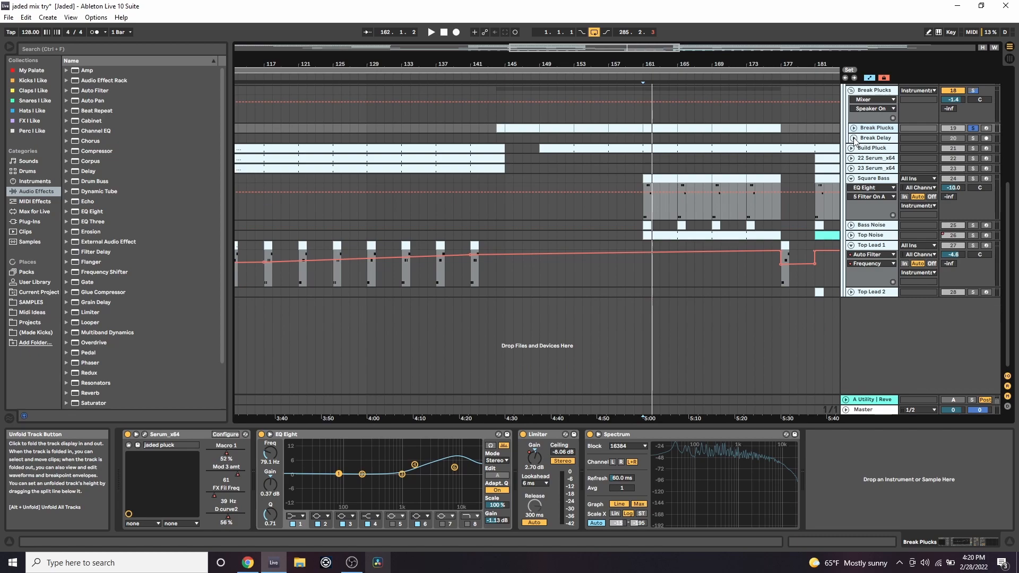
{"action": "left_click", "coordinate": [853, 138]}
{"action": "left_click", "coordinate": [711, 144]}
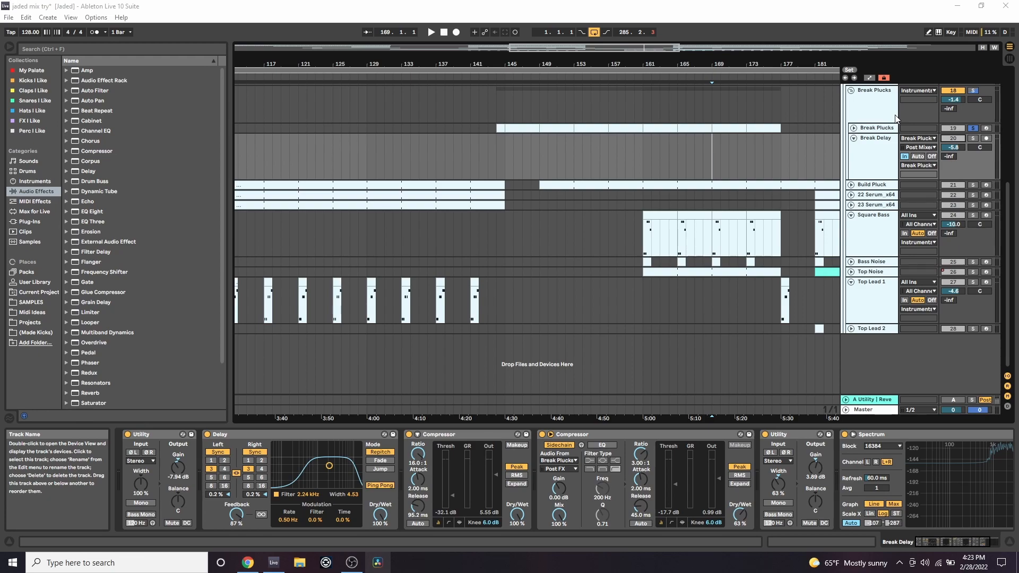
- Solo Break Delay alongside Break Plucks and play both from bar 149
{"action": "left_click", "coordinate": [974, 139]}
{"action": "left_click", "coordinate": [539, 158]}
{"action": "key", "text": "space"}
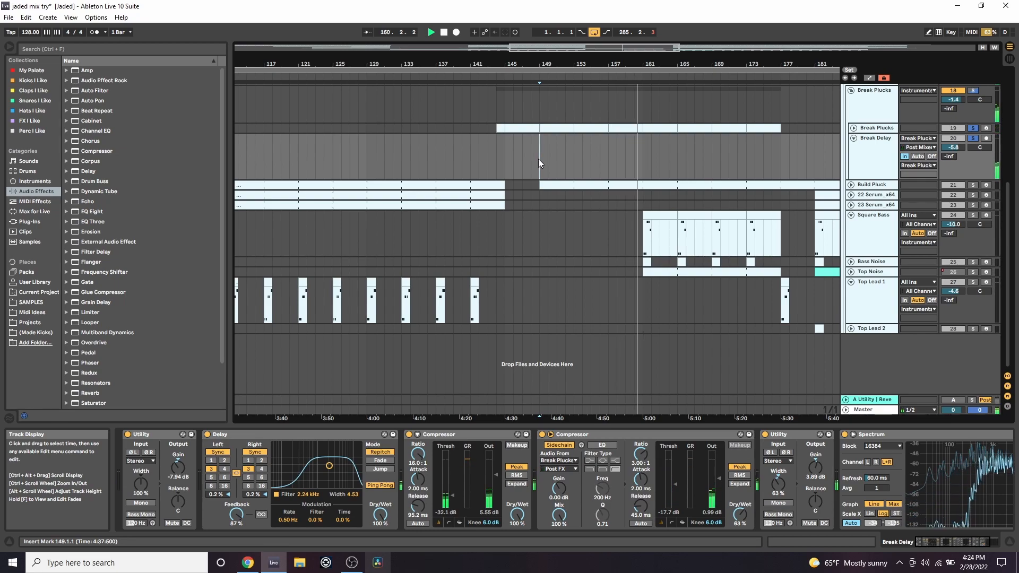
{"action": "key", "text": "space"}
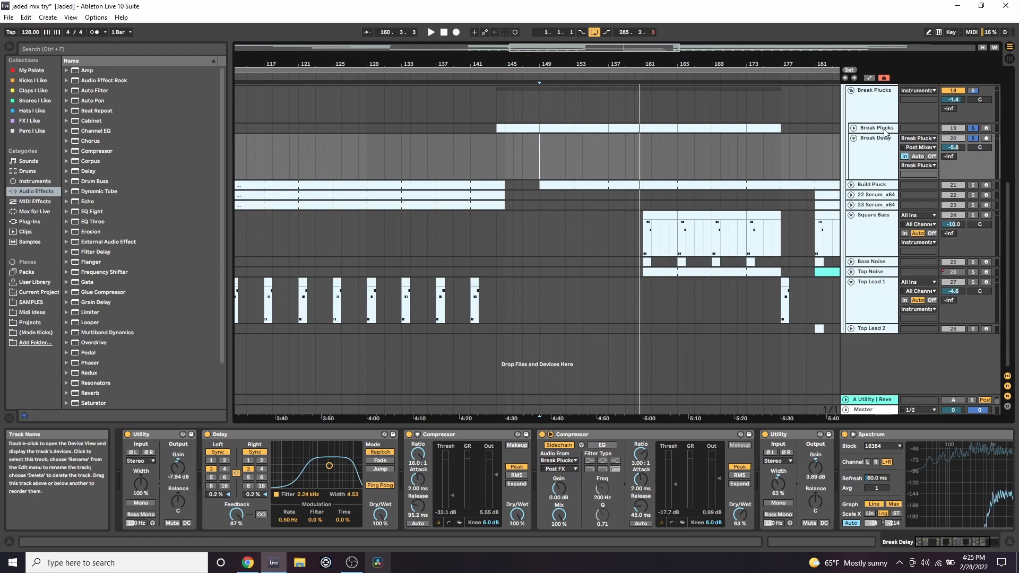
- Examine Break Delay's audio input source, its Delay settings and its two Compressors
{"action": "left_click", "coordinate": [922, 139]}
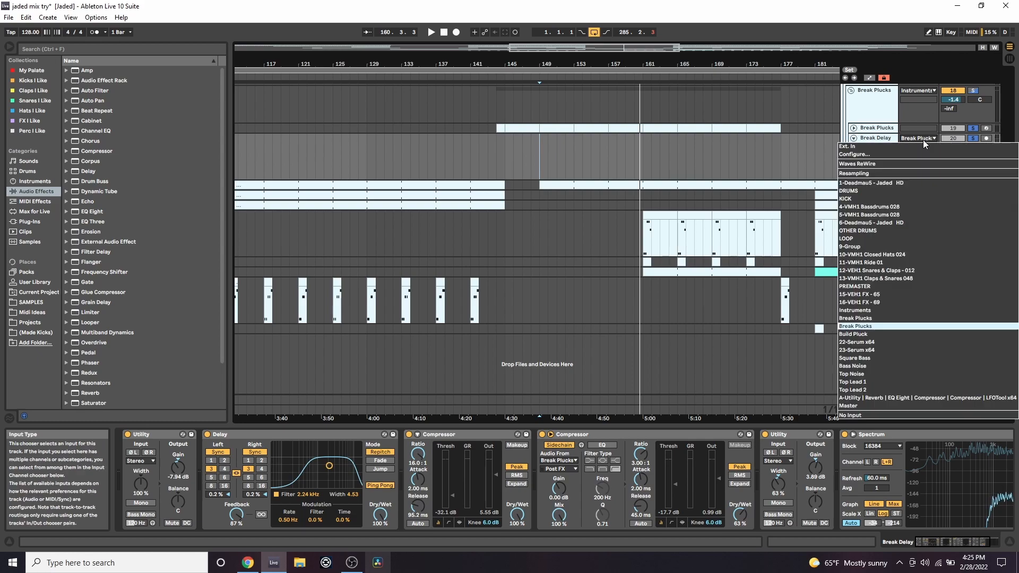
{"action": "left_click", "coordinate": [888, 128]}
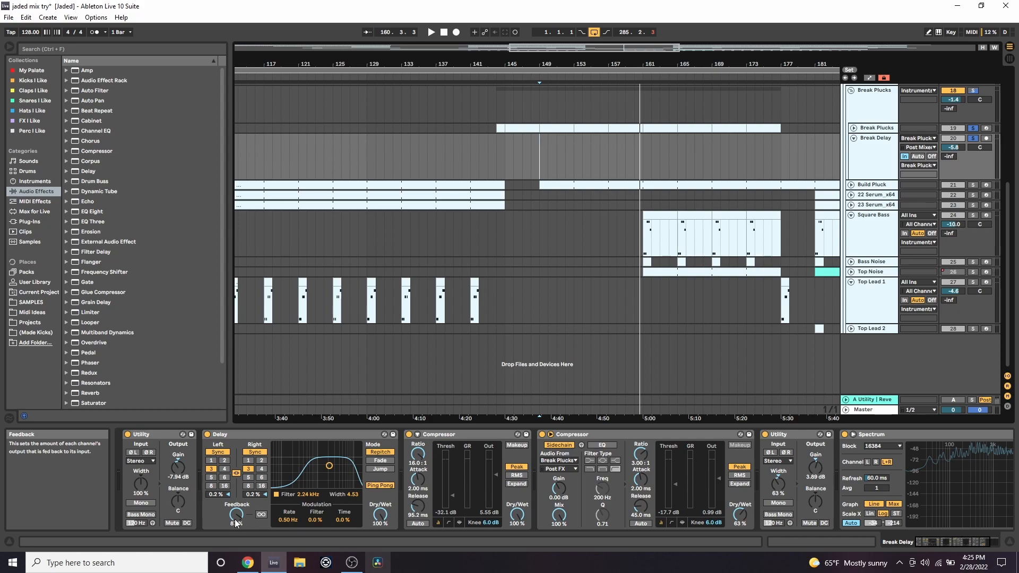
{"action": "left_click", "coordinate": [463, 434]}
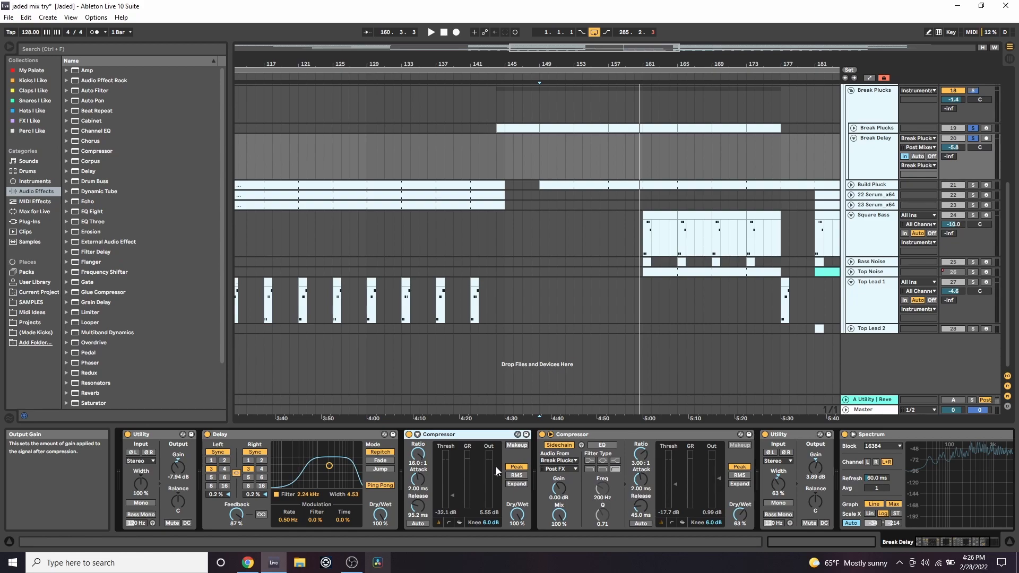
{"action": "left_click", "coordinate": [603, 434]}
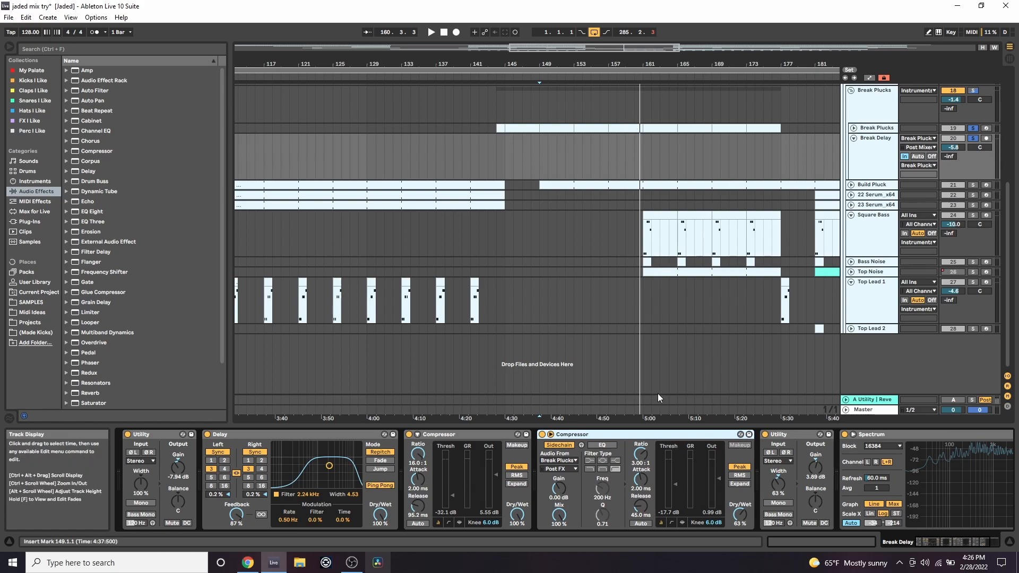
- Audition Break Plucks with Break Delay from bars 161, 165 and 169 while watching the sidechained Compressor
{"action": "left_click", "coordinate": [657, 128]}
{"action": "key", "text": "space"}
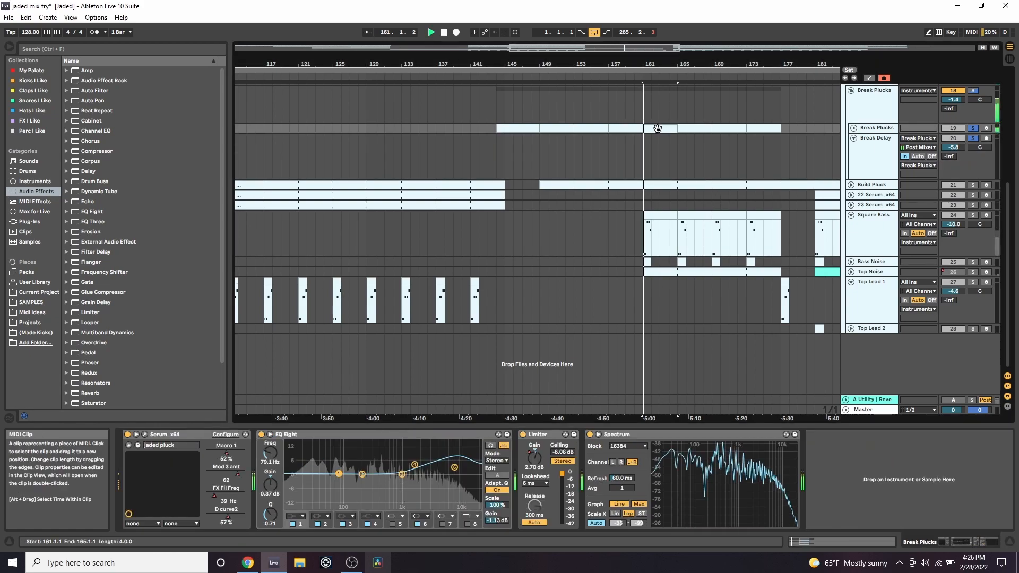
{"action": "left_click", "coordinate": [648, 149]}
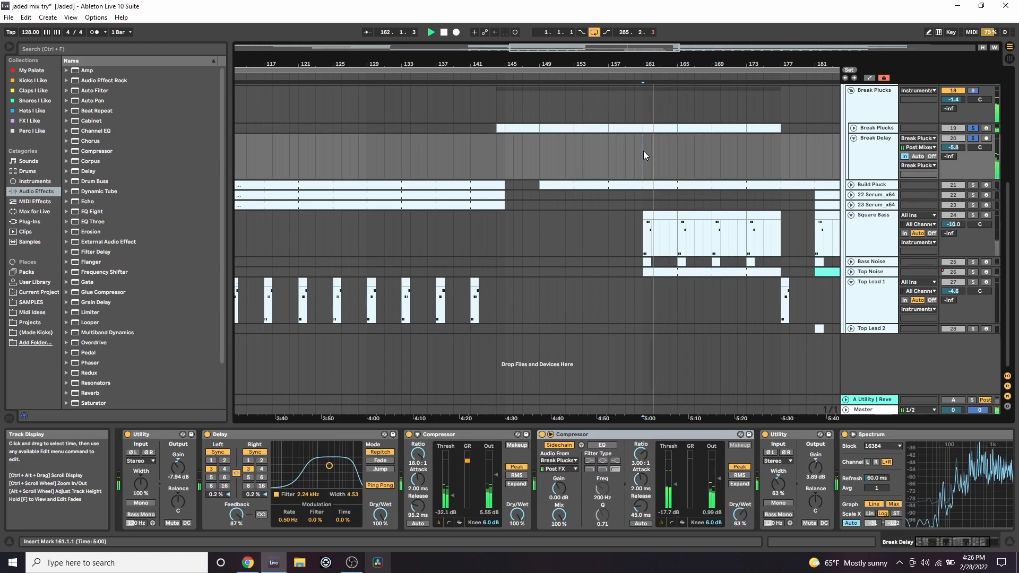
{"action": "left_click", "coordinate": [676, 154]}
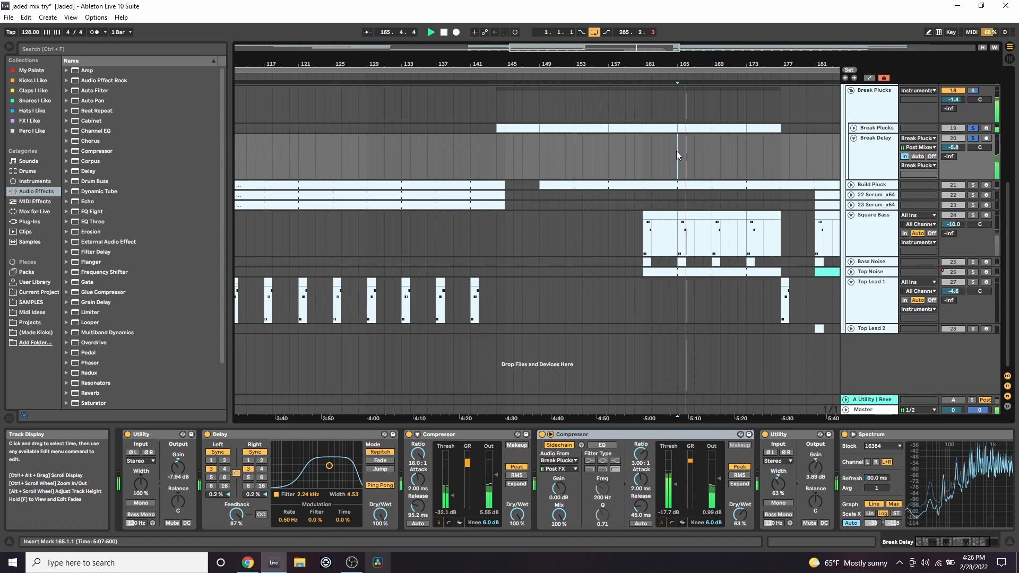
{"action": "left_click", "coordinate": [708, 158]}
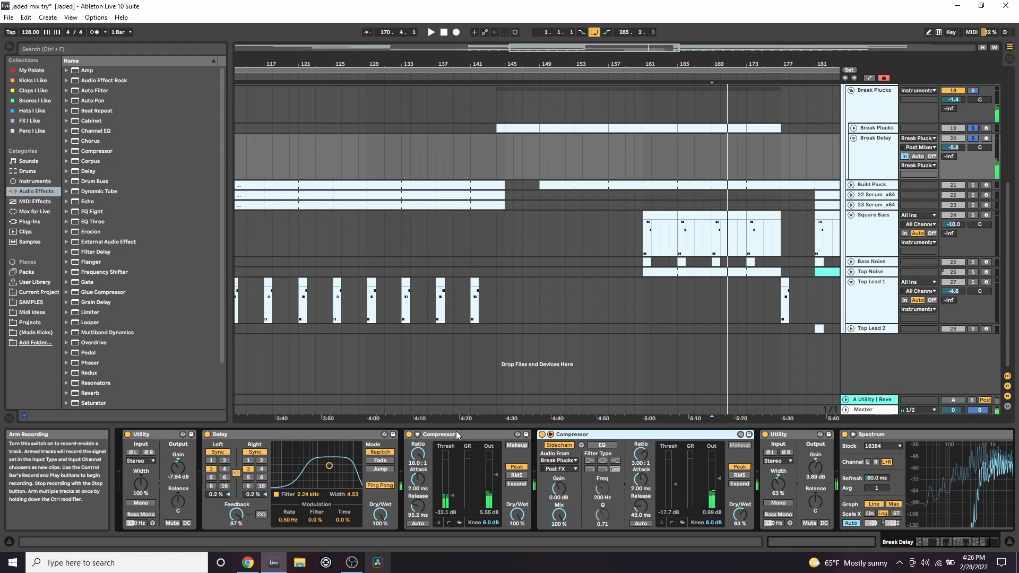
- Toggle Break Delay's Delay device off and back on, and view the rest of the track's device chain
{"action": "left_click", "coordinate": [207, 435]}
{"action": "left_click", "coordinate": [207, 435]}
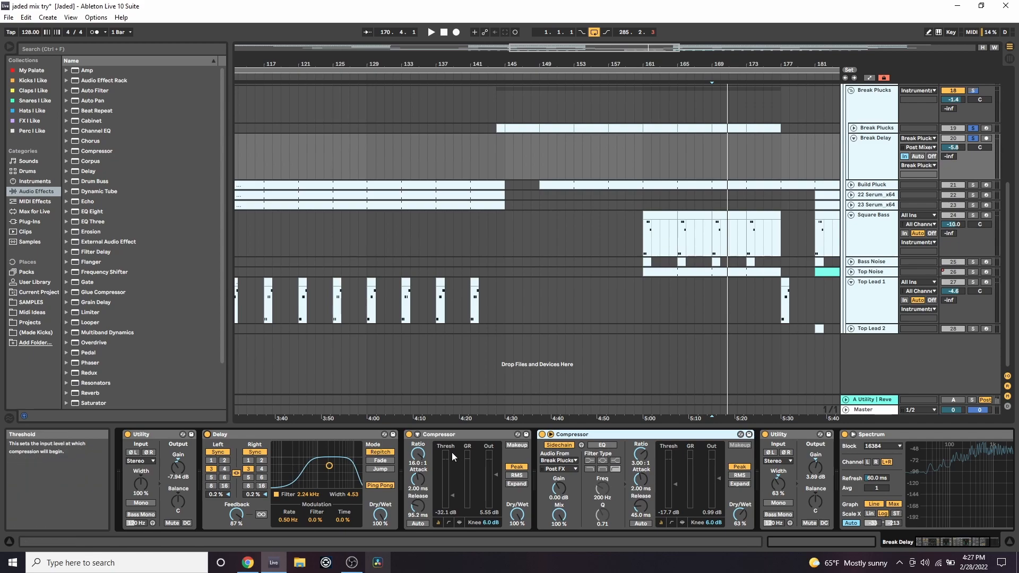
{"action": "left_click_drag", "start_coordinate": [932, 546], "coordinate": [954, 540]}
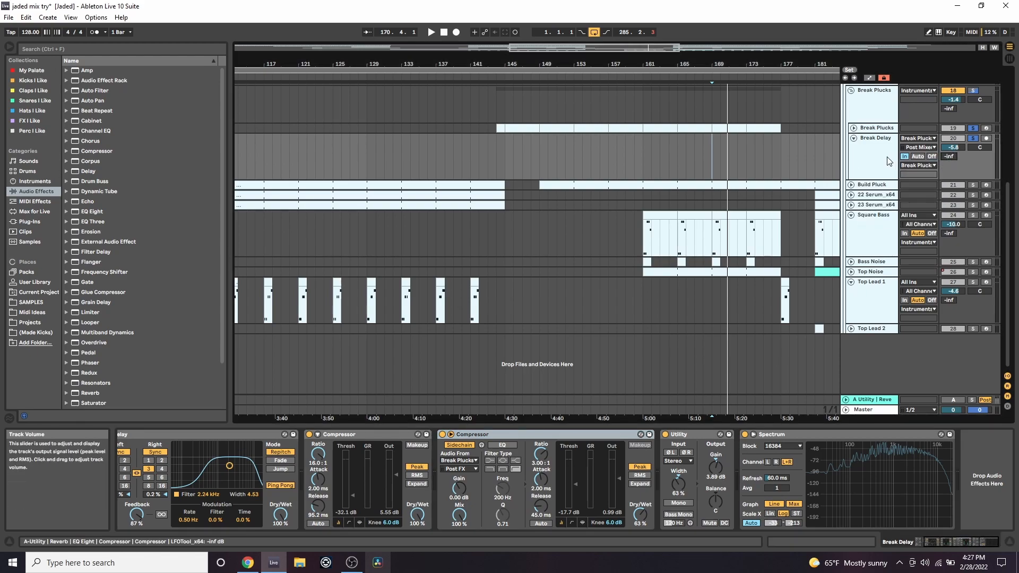
{"action": "left_click_drag", "start_coordinate": [932, 538], "coordinate": [923, 541]}
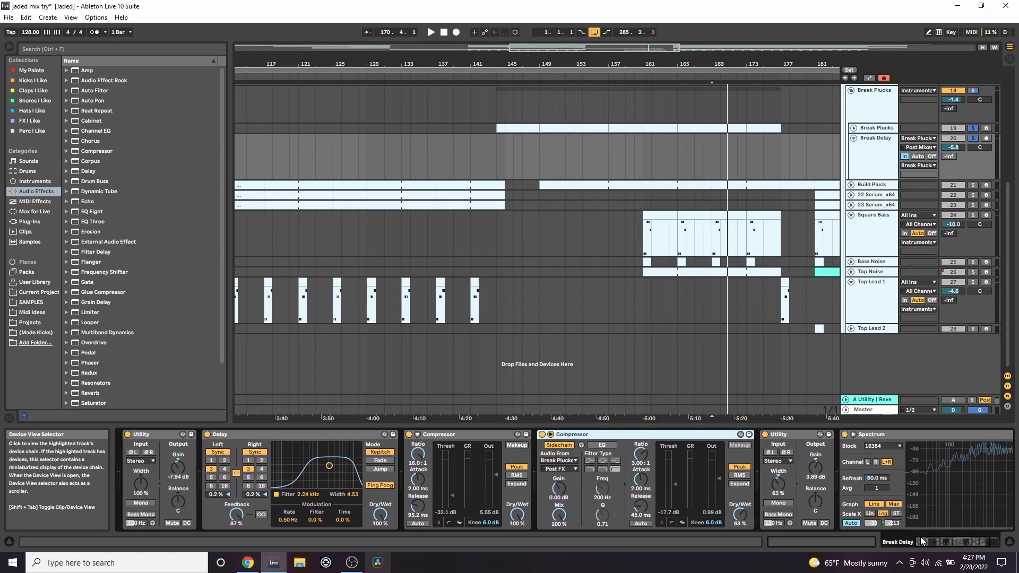
- Display return track A's device chain and unsolo Break Delay
{"action": "left_click", "coordinate": [873, 400]}
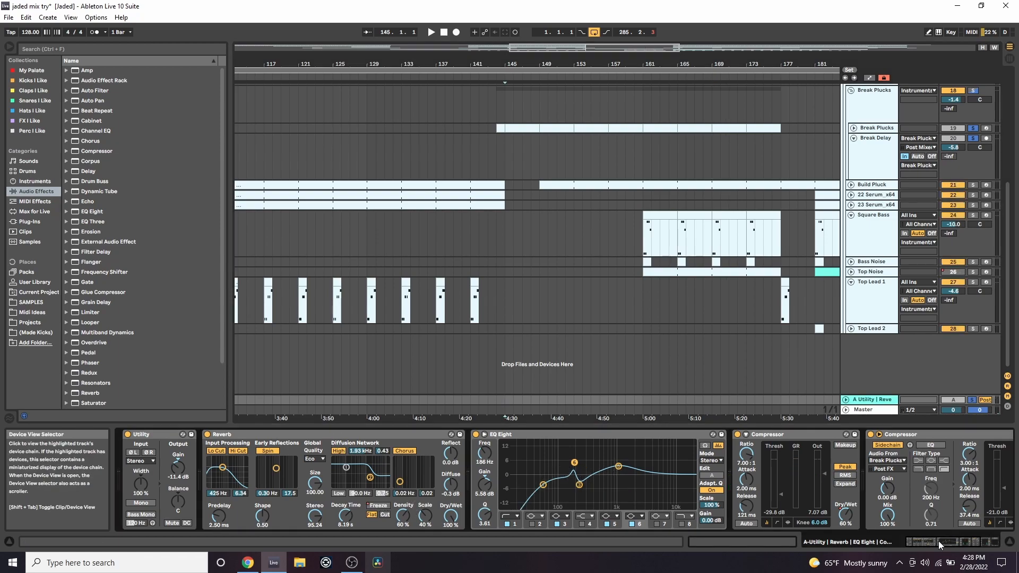
{"action": "left_click", "coordinate": [972, 139]}
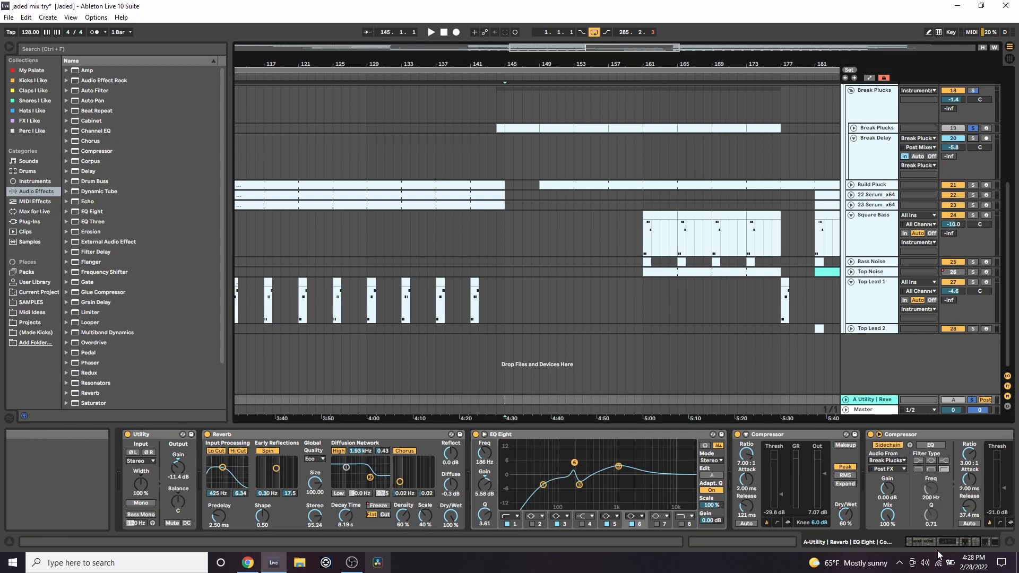
- Display the Reverb's Freeze automation on return track A and re-enable the overridden automation
{"action": "left_click", "coordinate": [378, 506]}
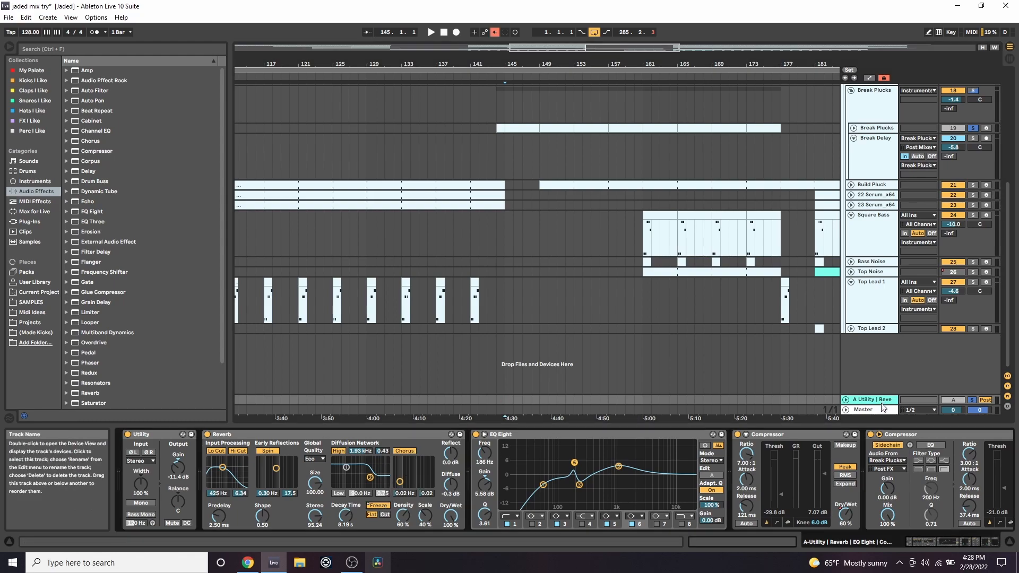
{"action": "left_click", "coordinate": [846, 399]}
{"action": "key", "text": "a"}
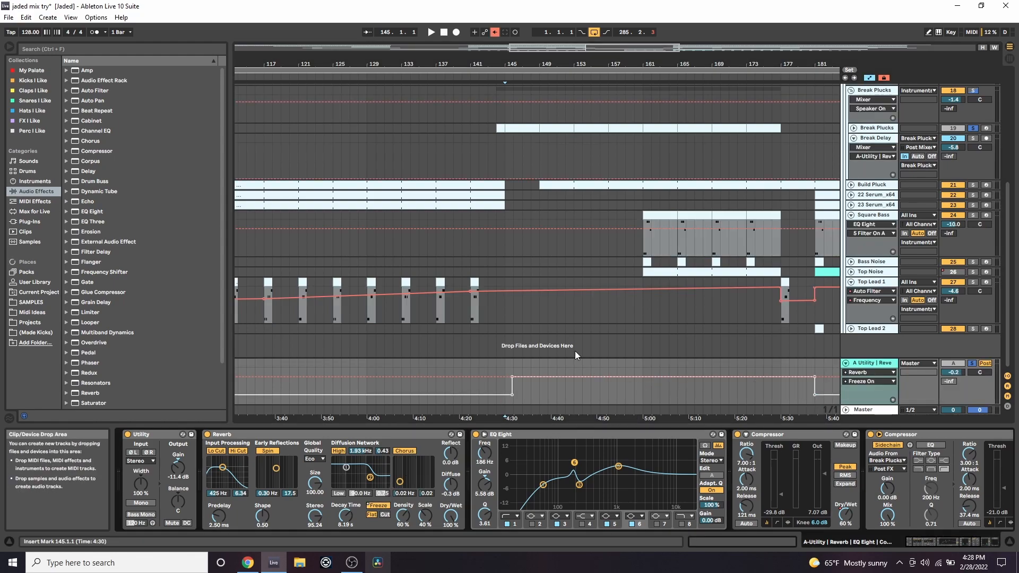
{"action": "left_click", "coordinate": [517, 383]}
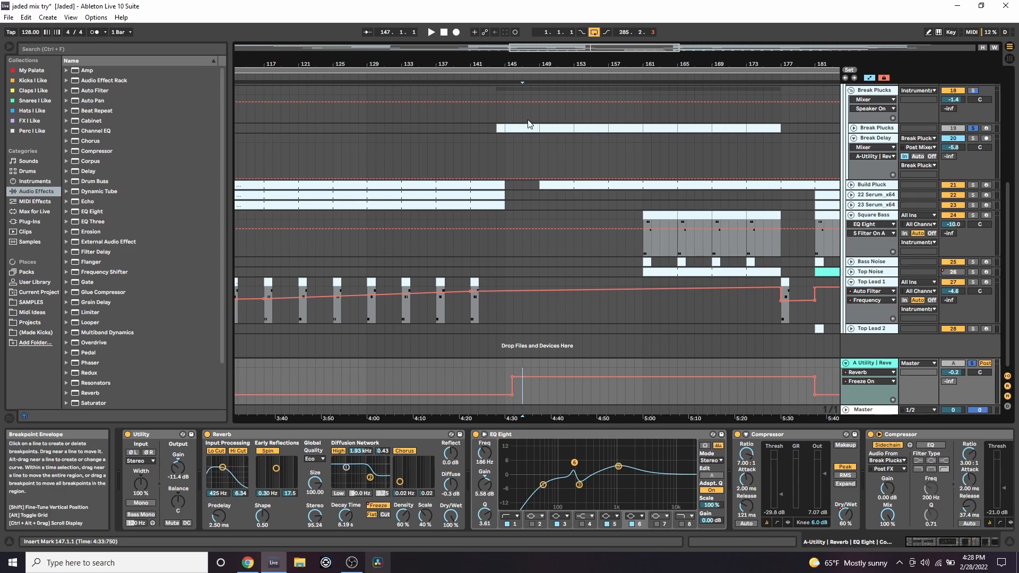
- Compare the start of the Reverb's Freeze automation with the first Break Plucks chord at bar 145
{"action": "left_click_drag", "start_coordinate": [511, 61], "coordinate": [511, 111]}
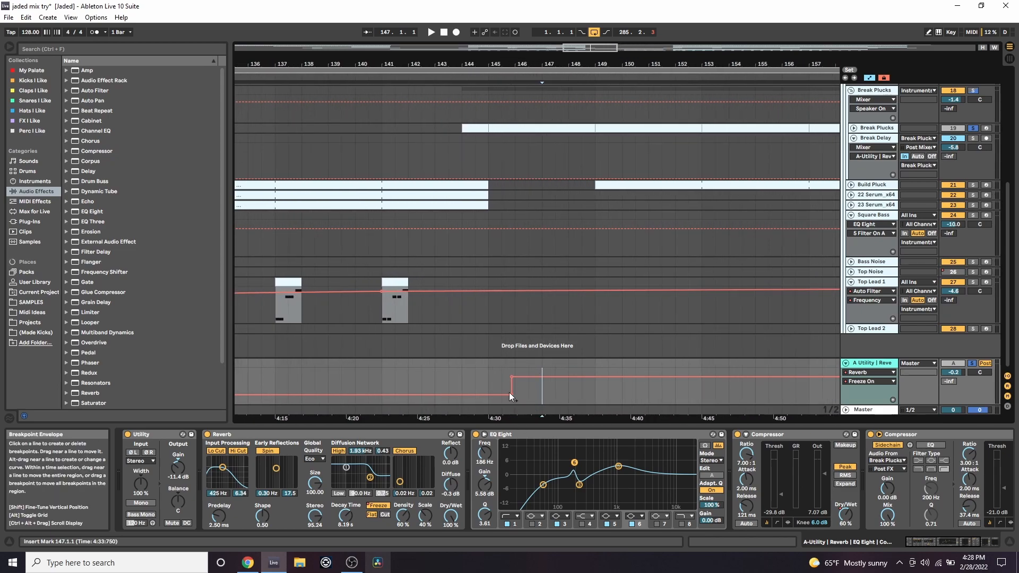
{"action": "left_click_drag", "start_coordinate": [513, 62], "coordinate": [513, 111]}
{"action": "left_click", "coordinate": [854, 128]}
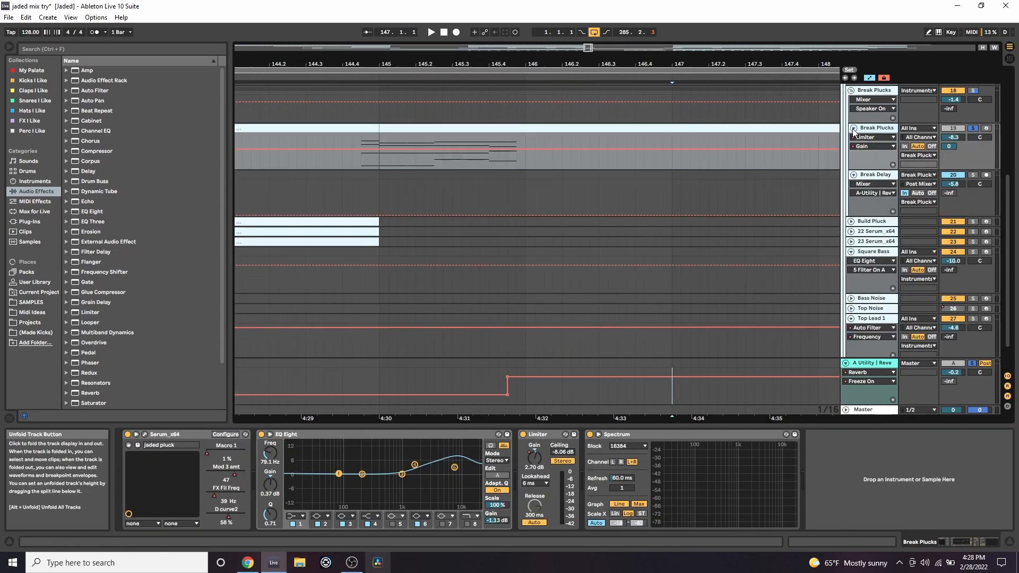
{"action": "left_click", "coordinate": [507, 164]}
{"action": "left_click_drag", "start_coordinate": [508, 64], "coordinate": [498, 32]}
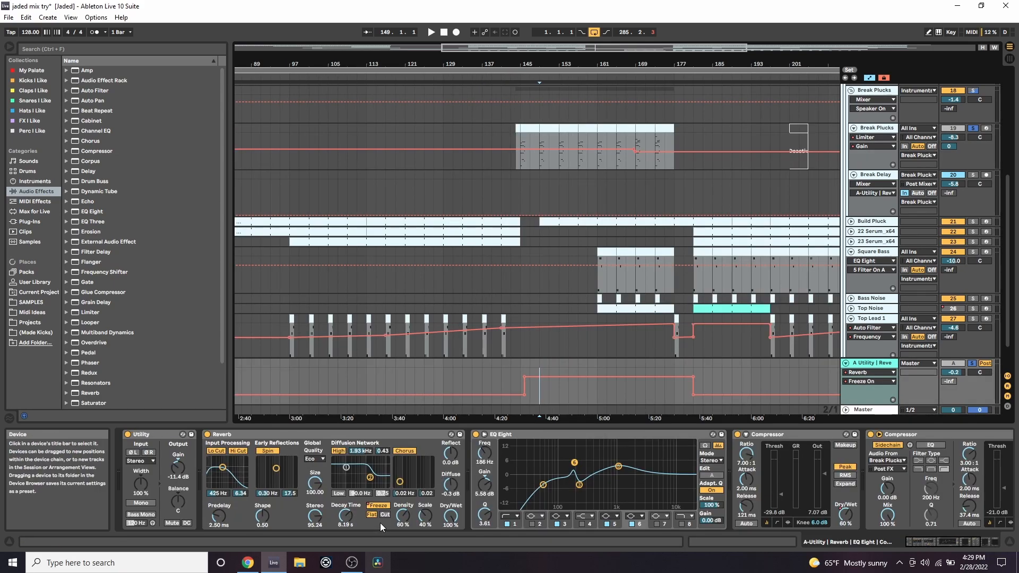
{"action": "key", "text": "plus"}
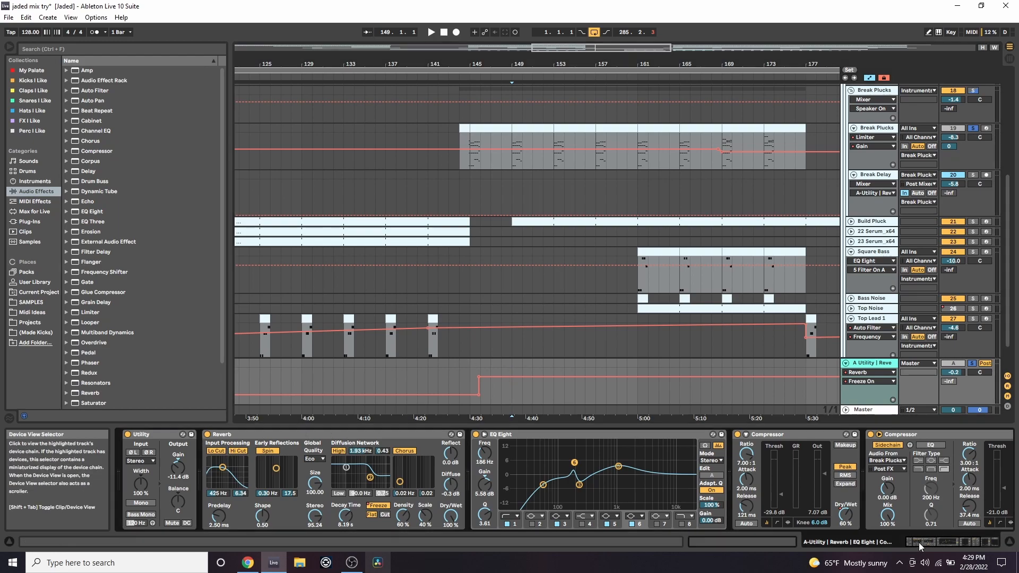
- Play the break from bar 145 through return track A while viewing its Reverb, EQ Eight and Compressors
{"action": "left_click_drag", "start_coordinate": [919, 542], "coordinate": [923, 542]}
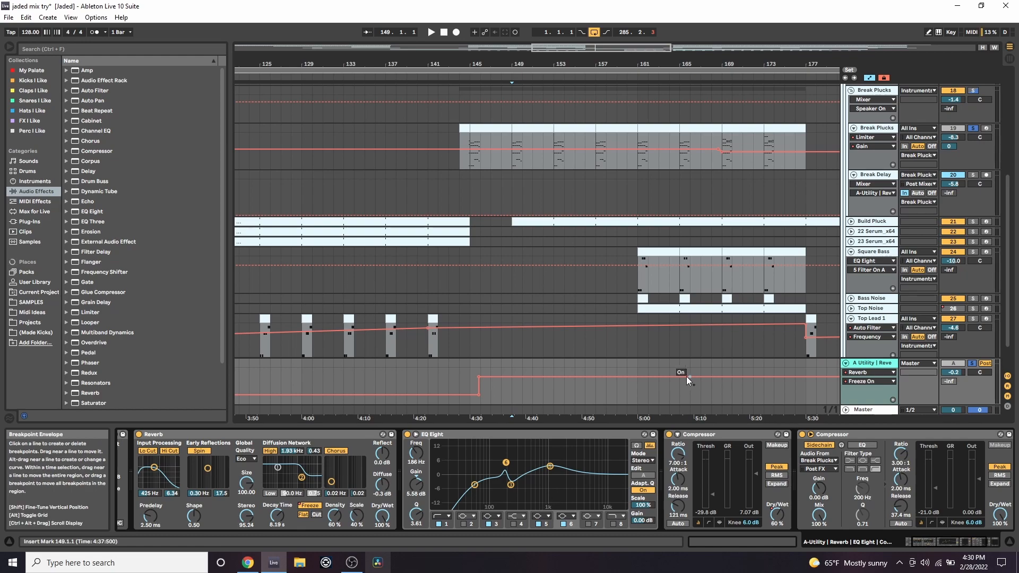
{"action": "left_click", "coordinate": [469, 169]}
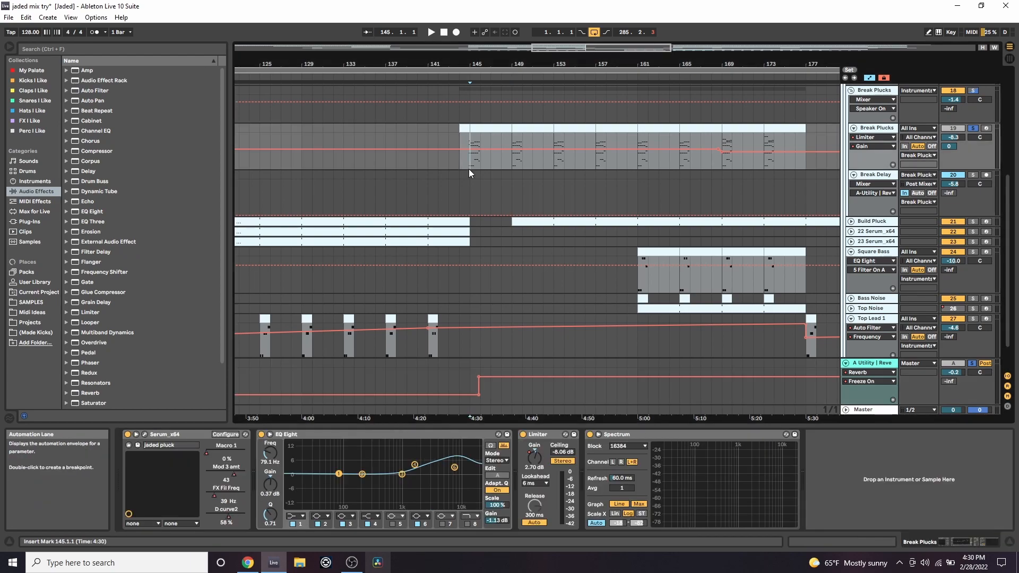
{"action": "left_click", "coordinate": [471, 387]}
{"action": "key", "text": "space"}
{"action": "scroll", "coordinate": [554, 379], "scroll_direction": "down", "scroll_amount": 1}
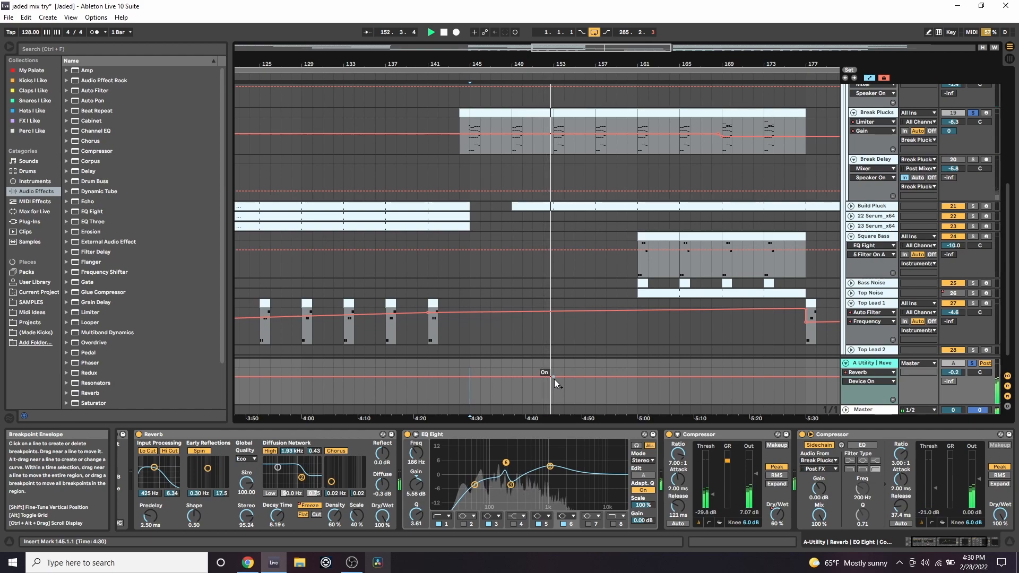
{"action": "left_click_drag", "start_coordinate": [928, 539], "coordinate": [945, 538]}
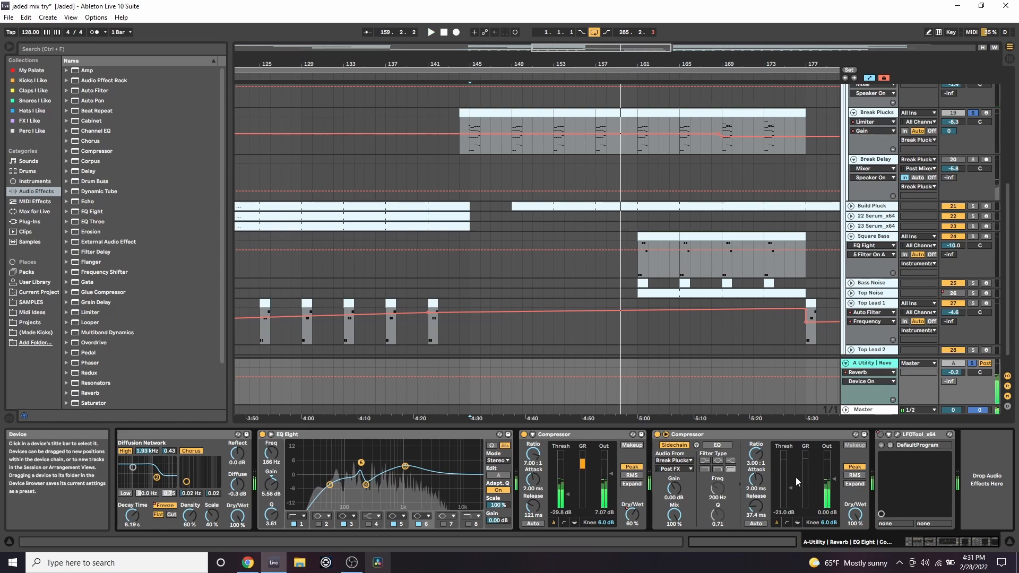
- Open LFOTool on return track A to examine its volume LFO curve, and close it
{"action": "left_click", "coordinate": [467, 387]}
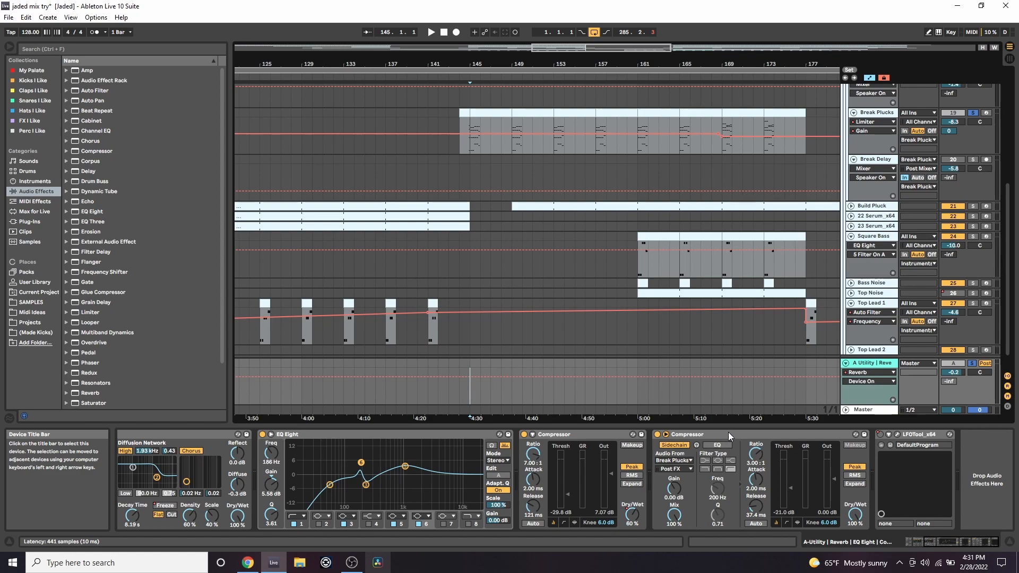
{"action": "left_click", "coordinate": [898, 434]}
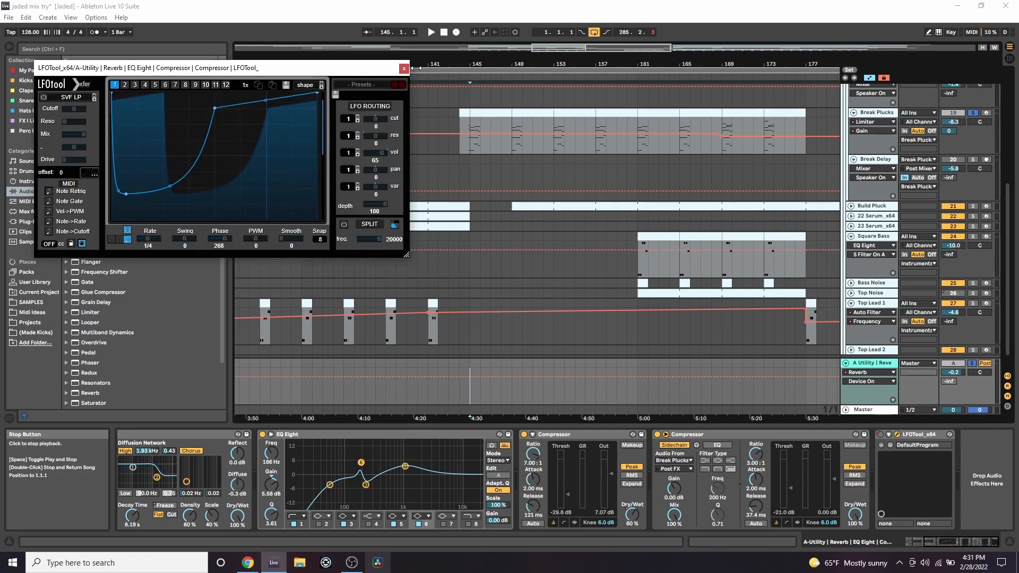
{"action": "left_click", "coordinate": [404, 68]}
- Play Break Plucks, Break Delay and return track A together from bar 145
{"action": "left_click_drag", "start_coordinate": [563, 61], "coordinate": [536, 21]}
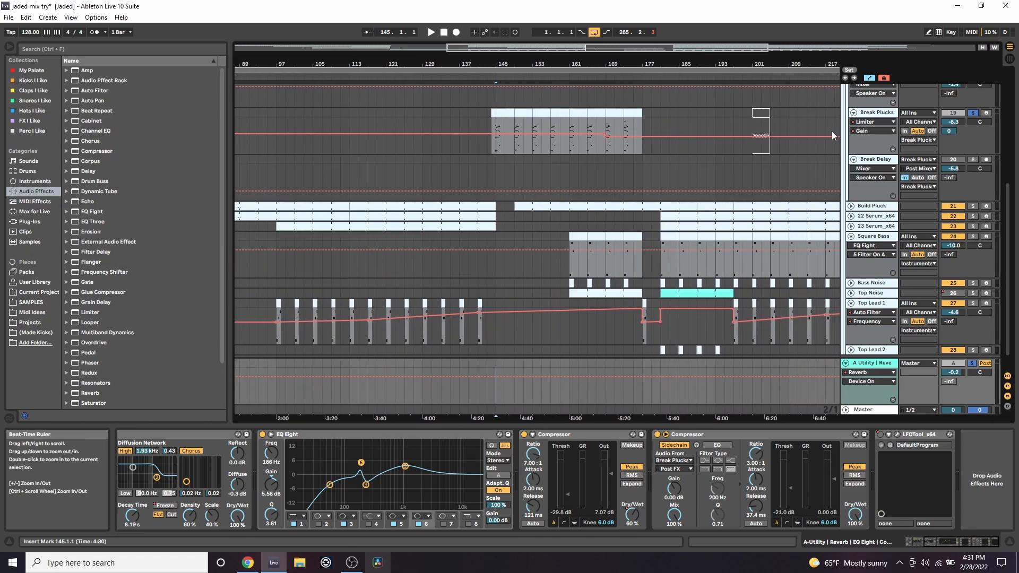
{"action": "left_click", "coordinate": [495, 170]}
{"action": "key", "text": "space"}
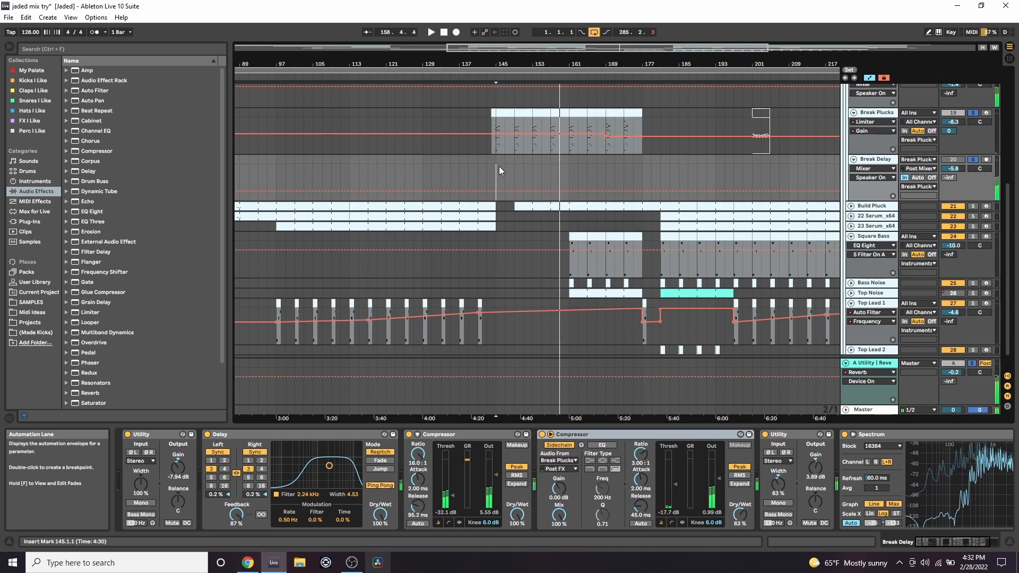
- Select the Square Bass track at bar 145 to display its device chain
{"action": "left_click", "coordinate": [494, 269]}
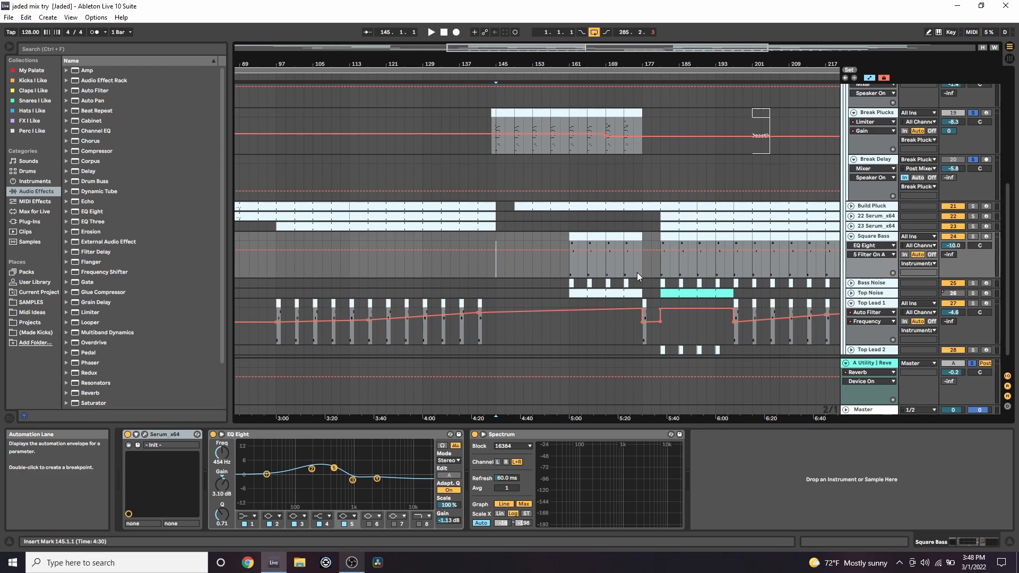
- Solo Square Bass and Bass Noise, hide the automation lanes, and play both tracks from bar 161
{"action": "left_click", "coordinate": [970, 237]}
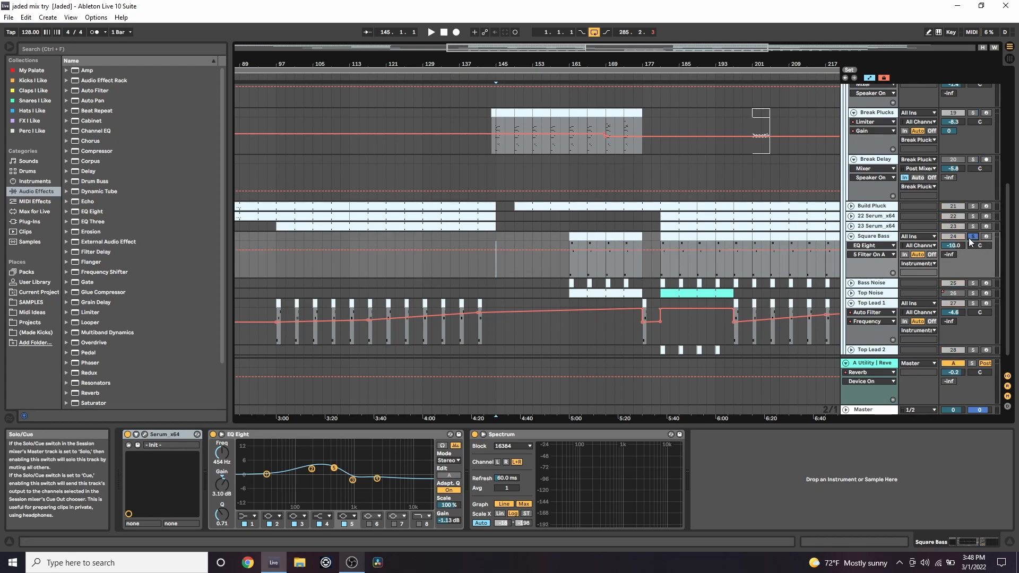
{"action": "left_click", "coordinate": [973, 283], "text": "ctrl"}
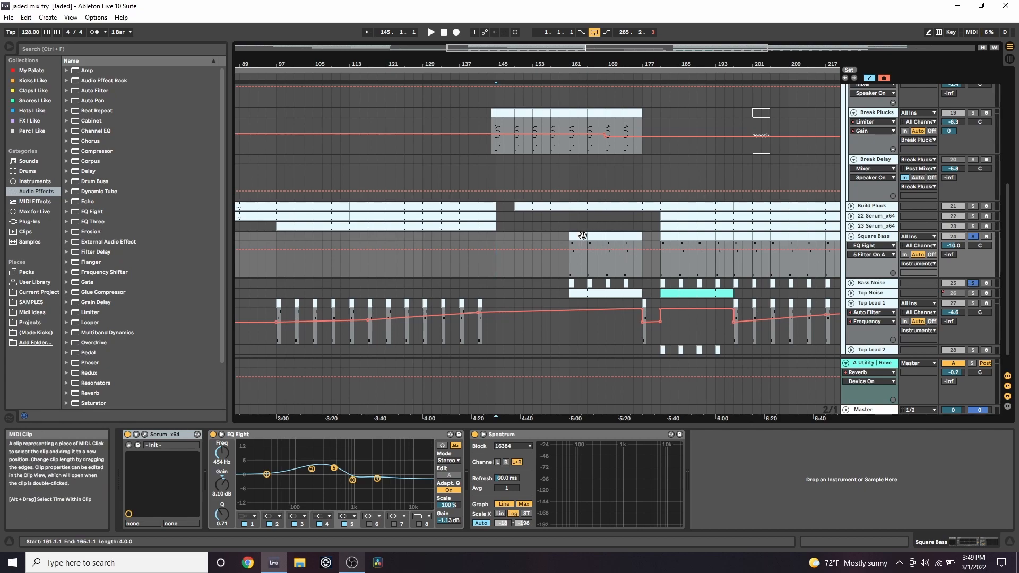
{"action": "key", "text": "a"}
{"action": "key", "text": "space"}
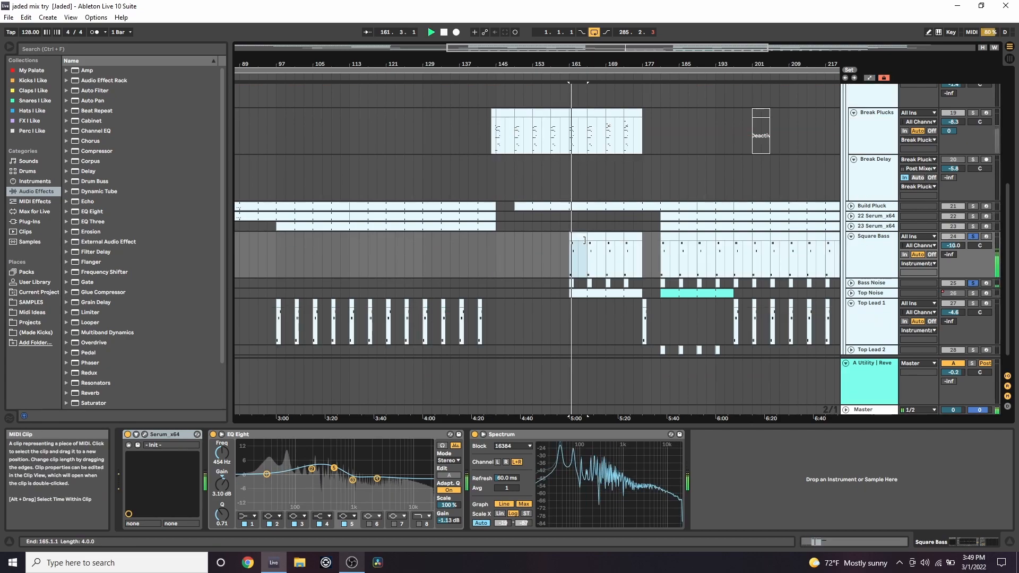
{"action": "key", "text": "space"}
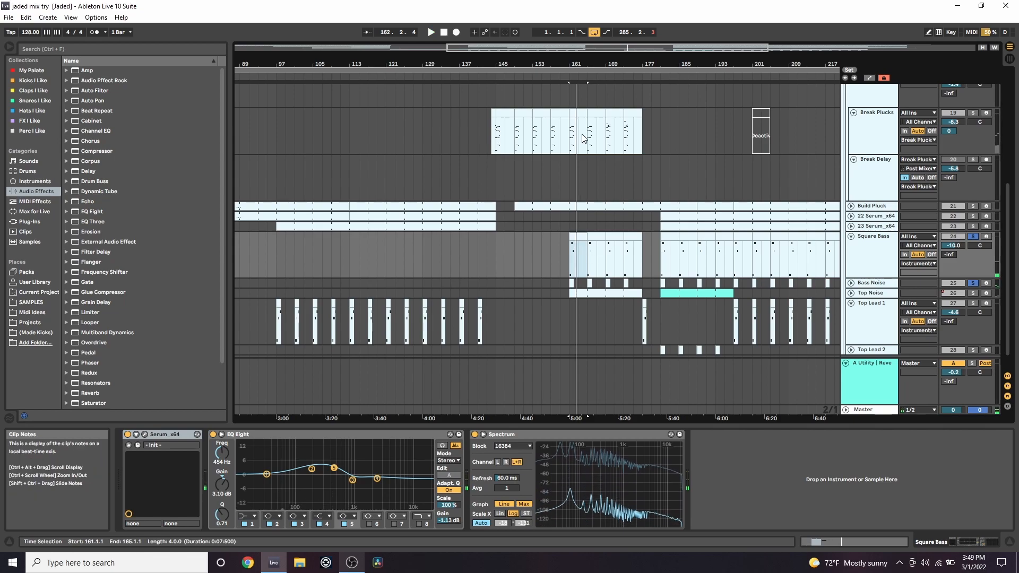
- Display the MIDI notes of the Square Bass clip at bar 161 in an enlarged clip view
{"action": "left_click_drag", "start_coordinate": [578, 62], "coordinate": [599, 227]}
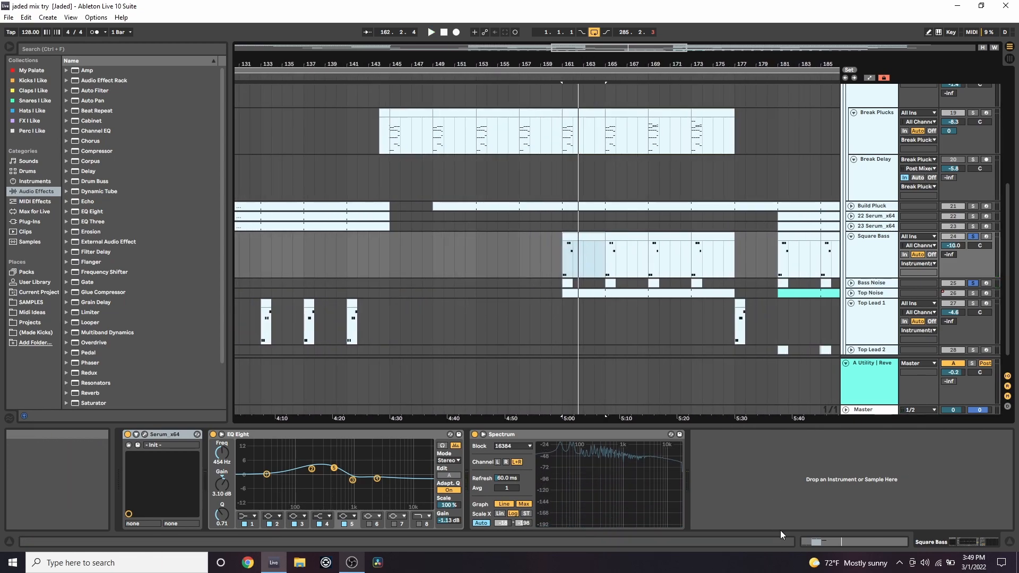
{"action": "left_click", "coordinate": [803, 542]}
{"action": "left_click_drag", "start_coordinate": [567, 425], "coordinate": [568, 285]}
{"action": "left_click", "coordinate": [599, 450]}
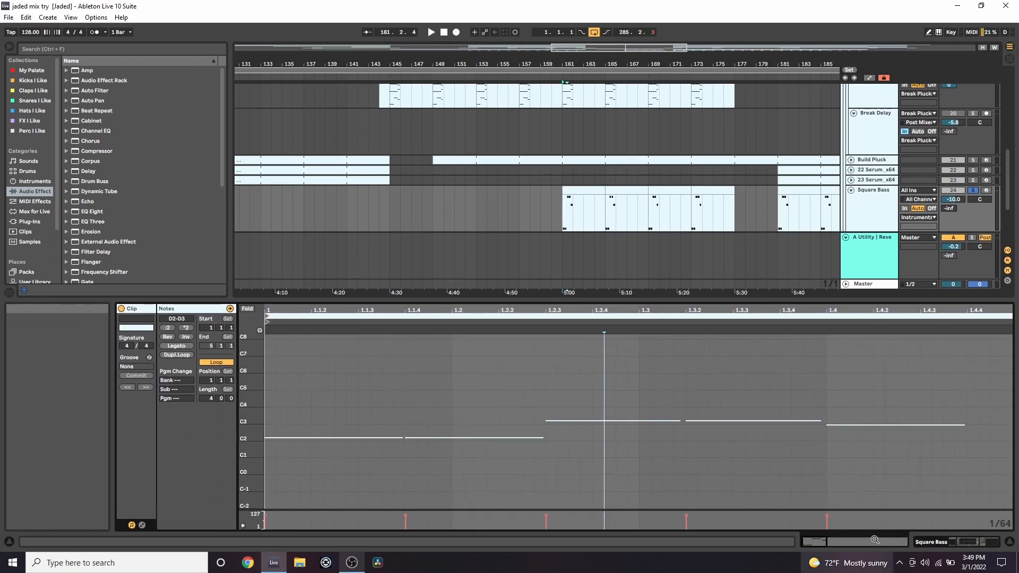
- Open Serum on the Square Bass track to examine its oscillator settings and effects
{"action": "left_click", "coordinate": [926, 541]}
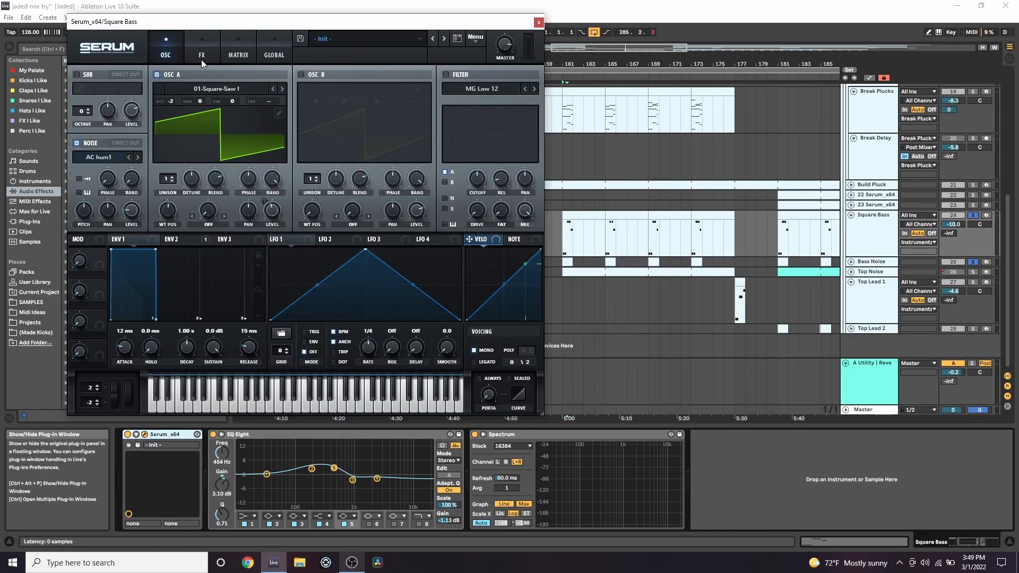
{"action": "left_click", "coordinate": [202, 59]}
{"action": "left_click", "coordinate": [179, 51]}
{"action": "left_click", "coordinate": [189, 56]}
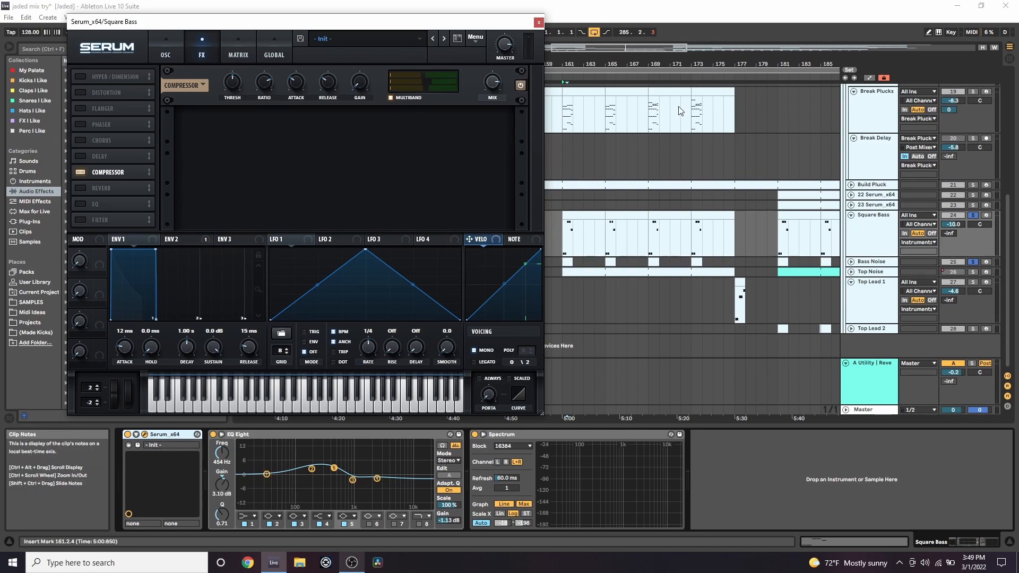
- Play Square Bass alone from bar 161 without Bass Noise, and close its Serum window
{"action": "left_click", "coordinate": [973, 262]}
{"action": "left_click", "coordinate": [594, 212]}
{"action": "key", "text": "space"}
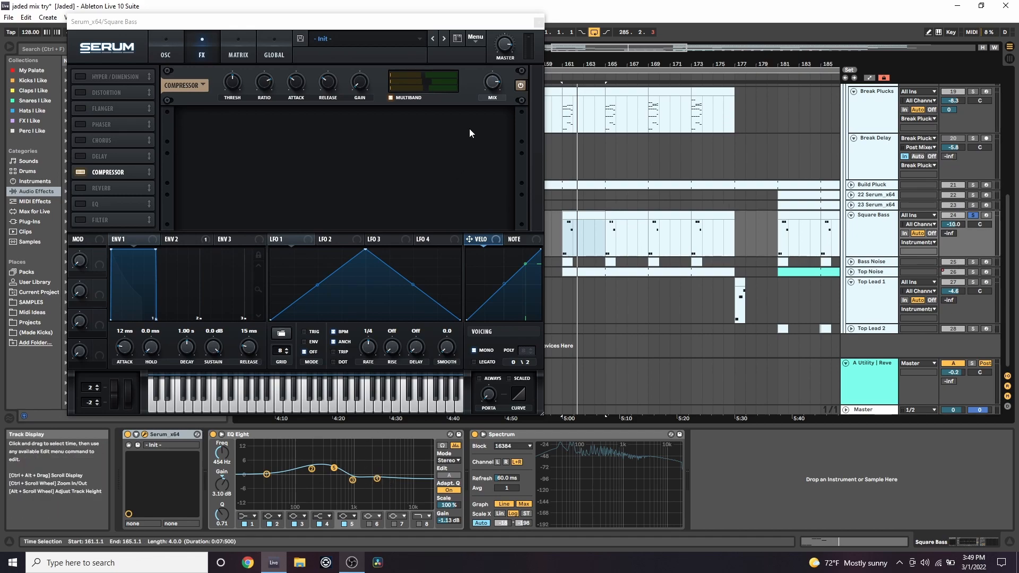
{"action": "left_click", "coordinate": [538, 23]}
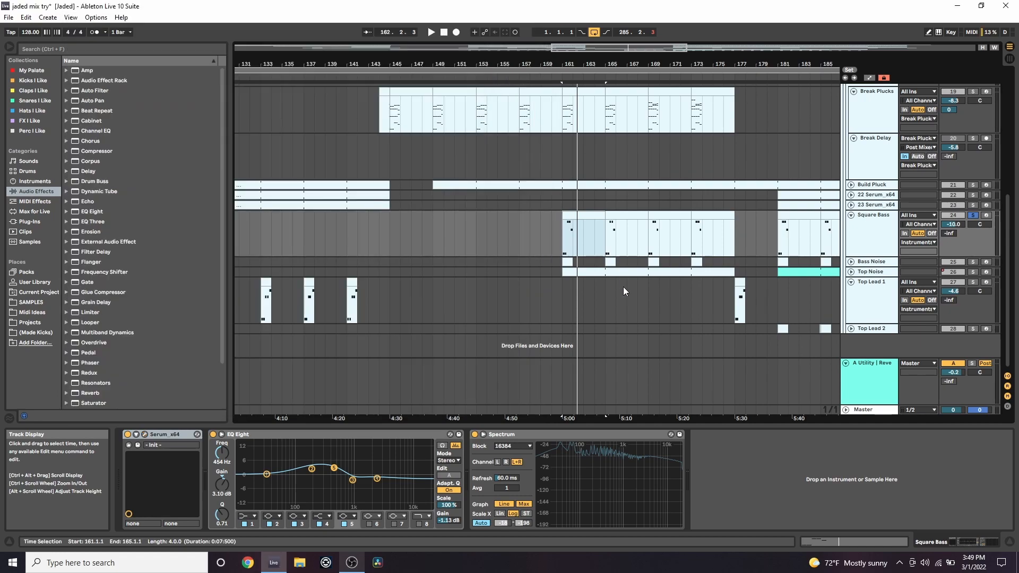
- Play Bass Noise in solo from bar 161, and play it again together with Square Bass
{"action": "left_click", "coordinate": [972, 262]}
{"action": "left_click", "coordinate": [565, 260]}
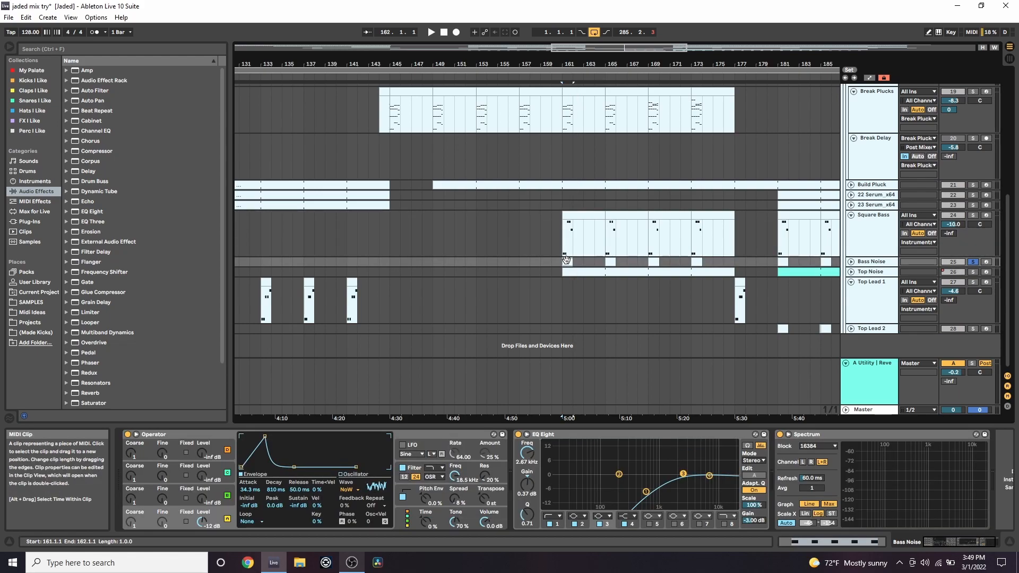
{"action": "key", "text": "space"}
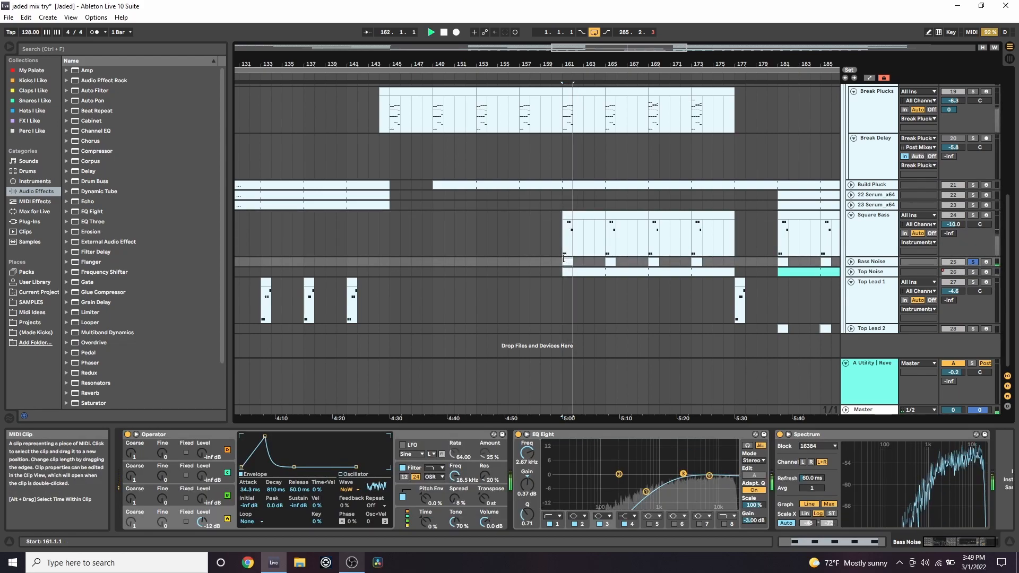
{"action": "key", "text": "space"}
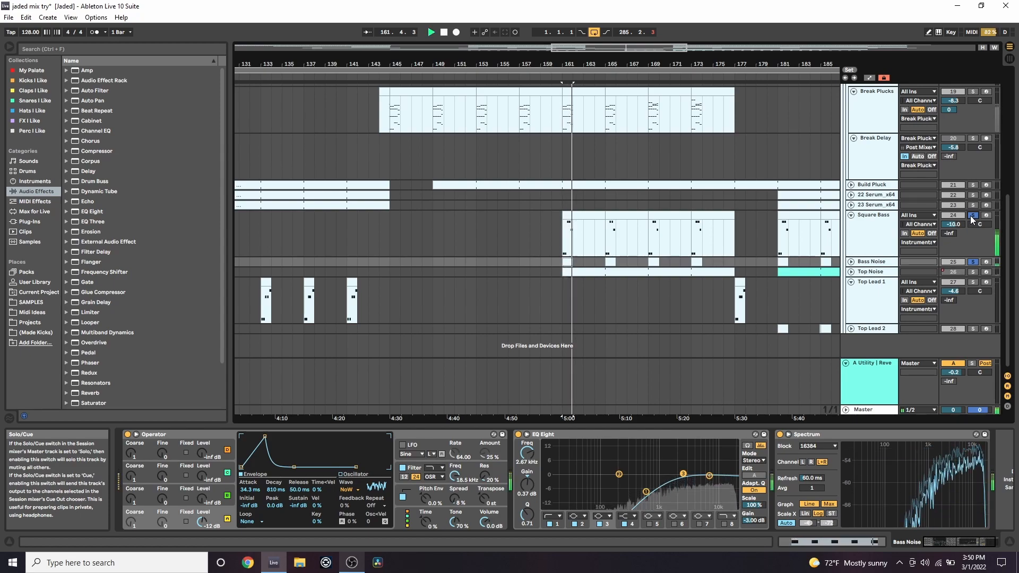
{"action": "key", "text": "space"}
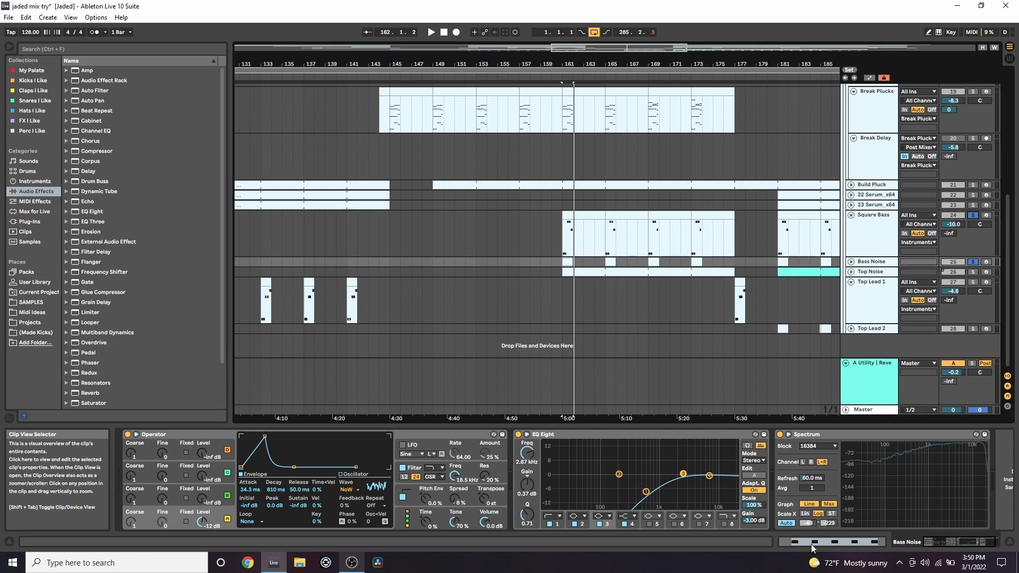
- Display the MIDI notes of the Bass Noise clip, fold return track A, and shrink the clip view
{"action": "key", "text": "shift+Tab"}
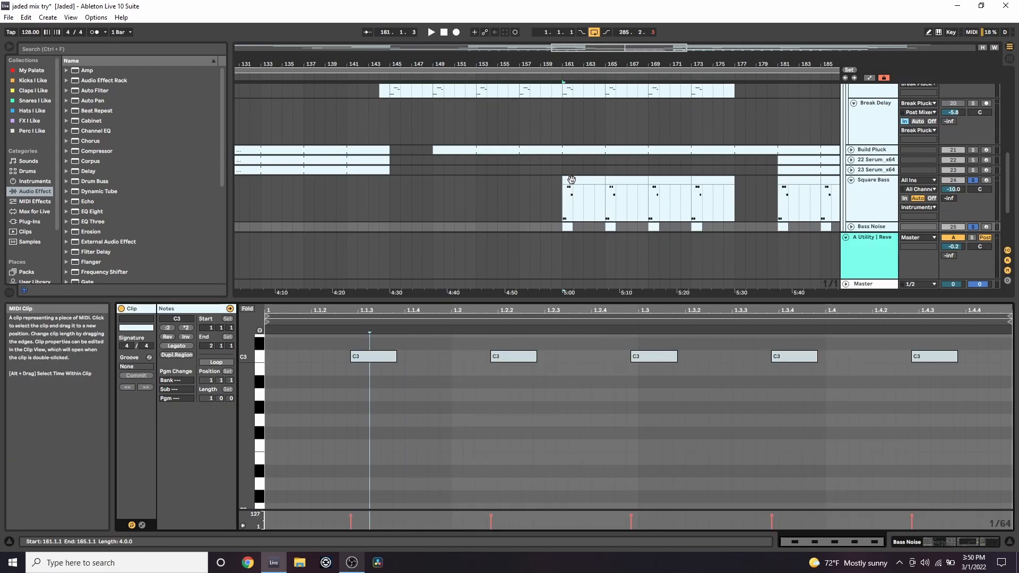
{"action": "left_click", "coordinate": [846, 237]}
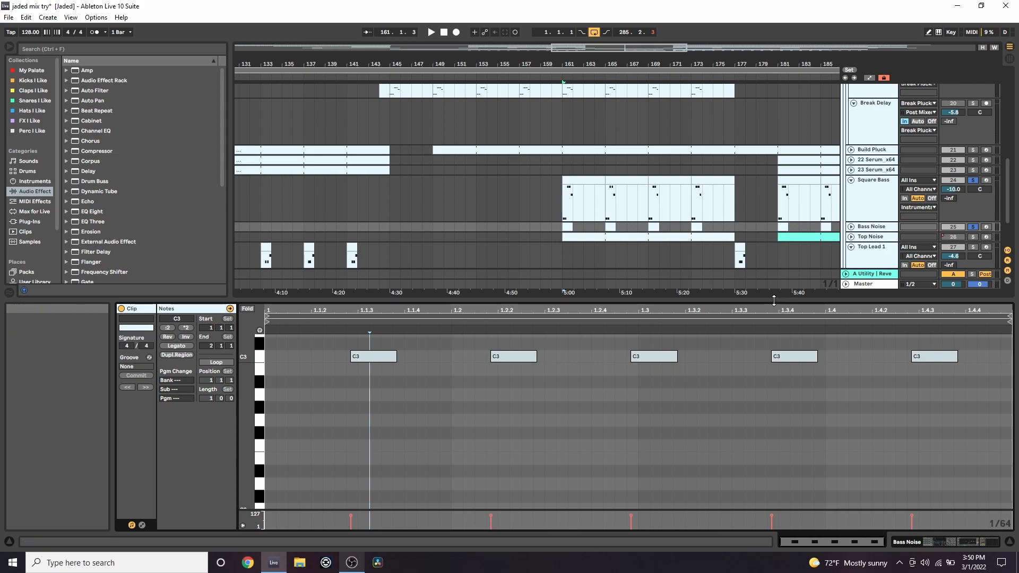
{"action": "left_click_drag", "start_coordinate": [775, 306], "coordinate": [775, 402]}
- Unfold the Top Noise track and play its clip in solo from bar 161
{"action": "left_click_drag", "start_coordinate": [601, 61], "coordinate": [547, 50]}
{"action": "left_click", "coordinate": [851, 280]}
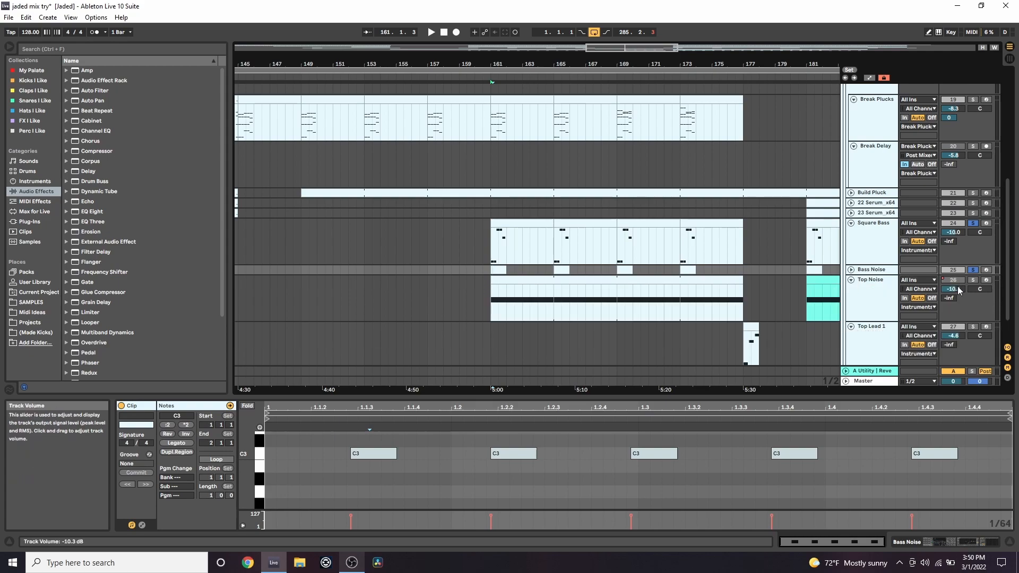
{"action": "left_click", "coordinate": [973, 279]}
{"action": "left_click", "coordinate": [537, 282]}
{"action": "key", "text": "space"}
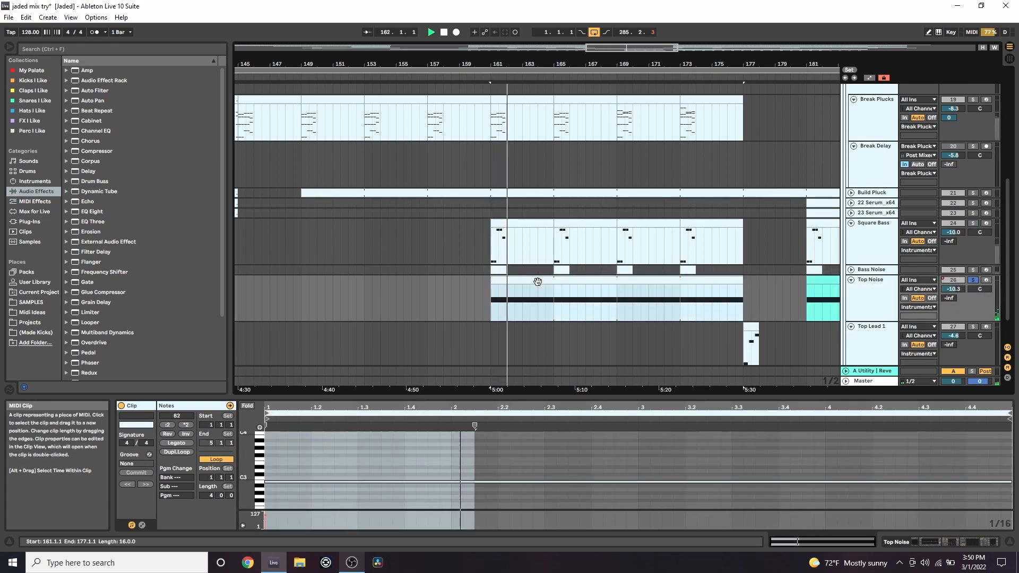
{"action": "key", "text": "space"}
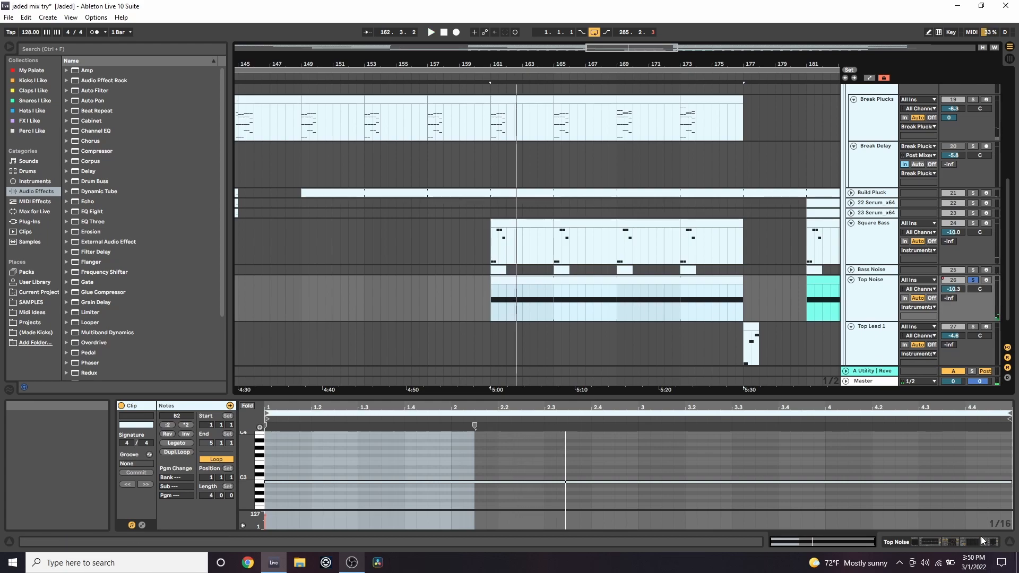
- Examine the Top Noise track's Serum oscillator and effects, and its Delay and sidechained Compressor
{"action": "left_click", "coordinate": [889, 541]}
{"action": "left_click", "coordinate": [144, 434]}
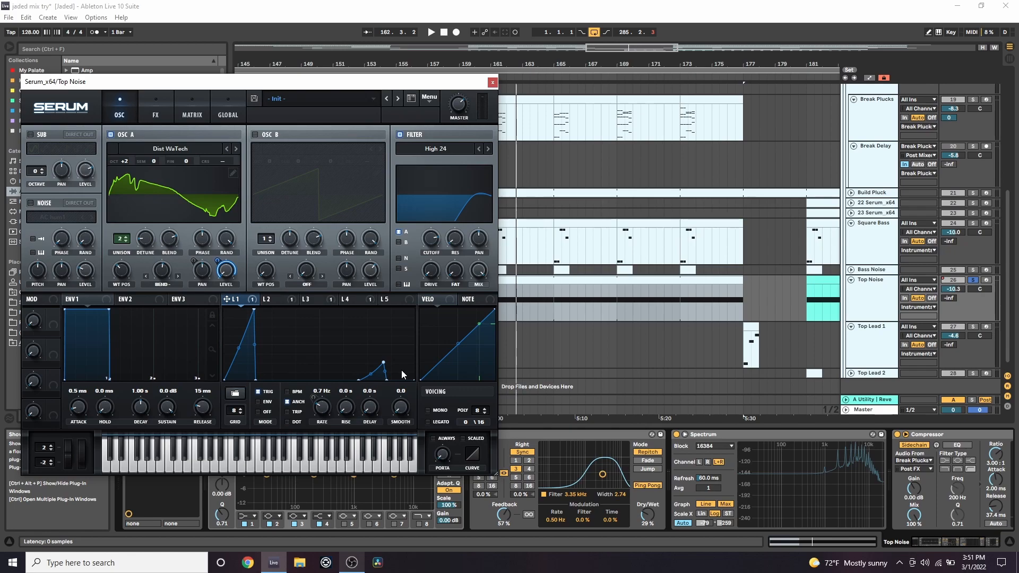
{"action": "left_click", "coordinate": [155, 110]}
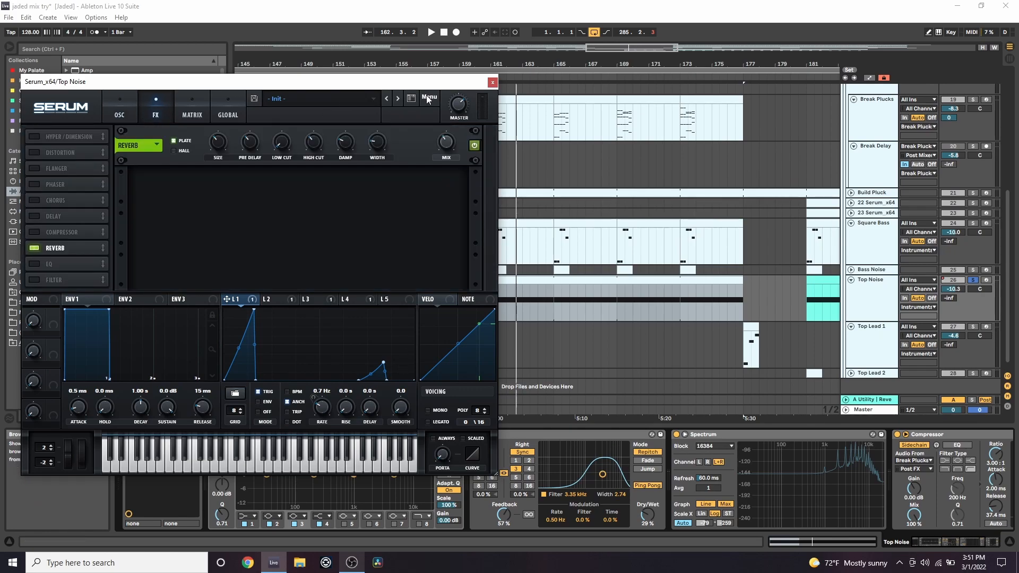
{"action": "left_click", "coordinate": [492, 83]}
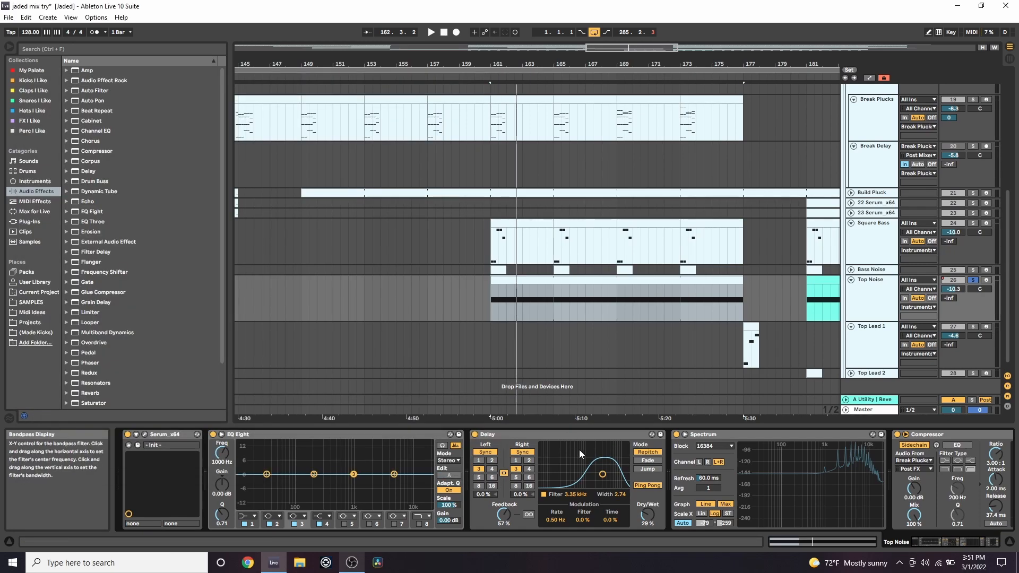
{"action": "scroll", "coordinate": [843, 488], "scroll_direction": "right", "scroll_amount": 3}
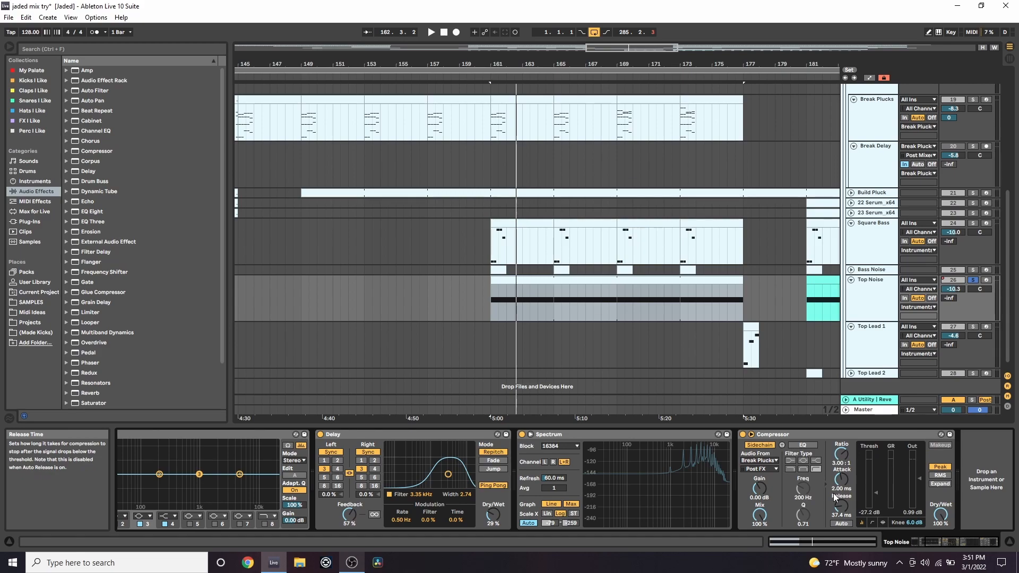
{"action": "left_click", "coordinate": [606, 278]}
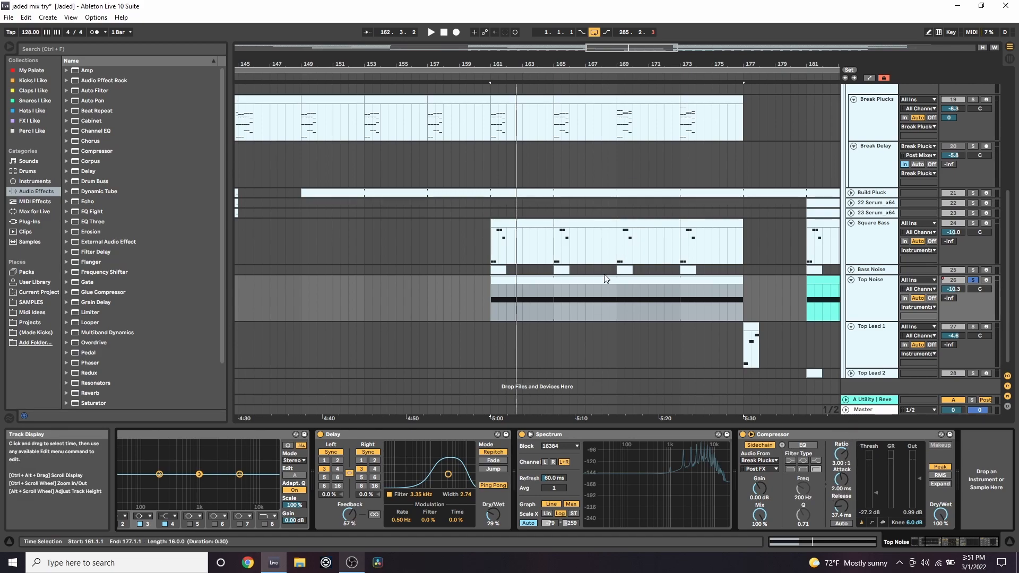
- Add Bass Noise and Square Bass to the soloed Top Noise and play them together from bar 161
{"action": "left_click", "coordinate": [973, 271]}
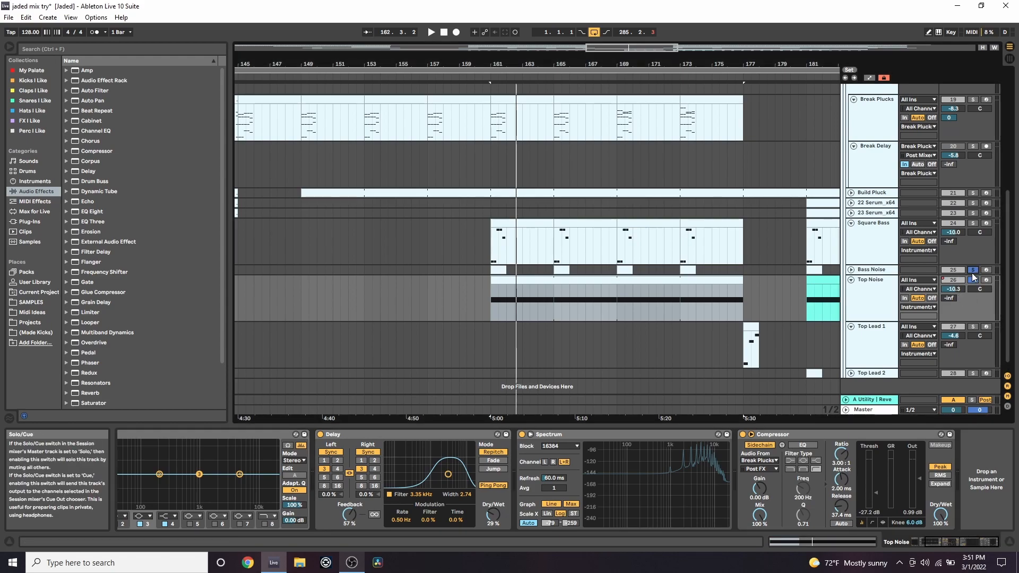
{"action": "left_click", "coordinate": [973, 224], "text": "ctrl"}
{"action": "key", "text": "space"}
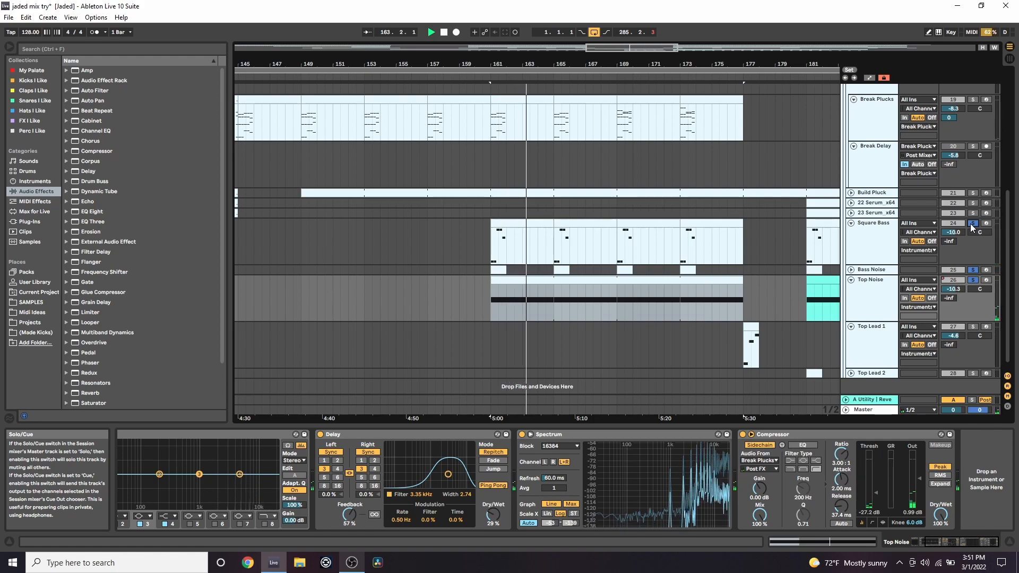
- Add Break Plucks and Break Delay to the soloed bass and noise tracks and play the break from bar 161
{"action": "left_click", "coordinate": [973, 100]}
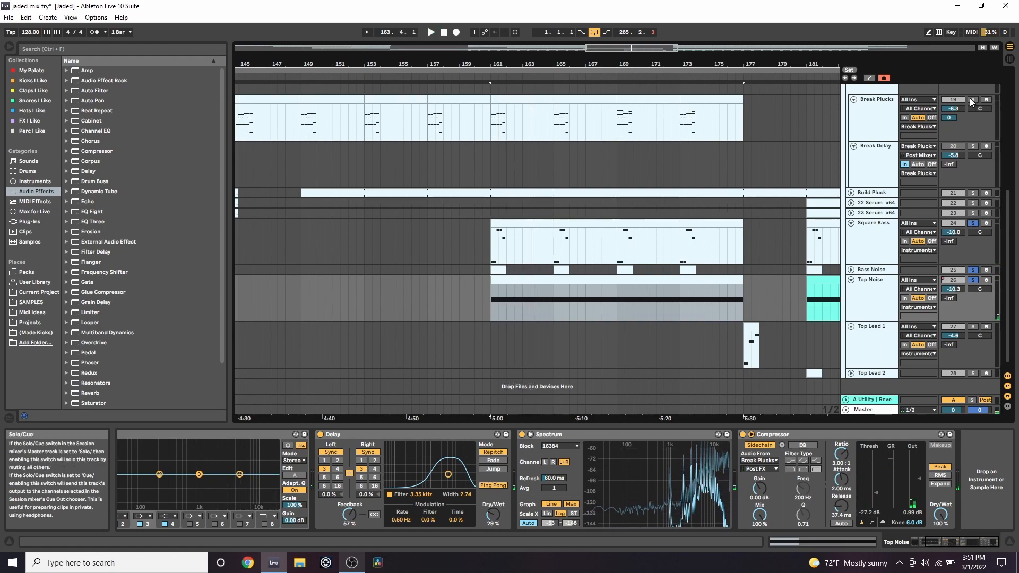
{"action": "left_click", "coordinate": [490, 136]}
{"action": "key", "text": "space"}
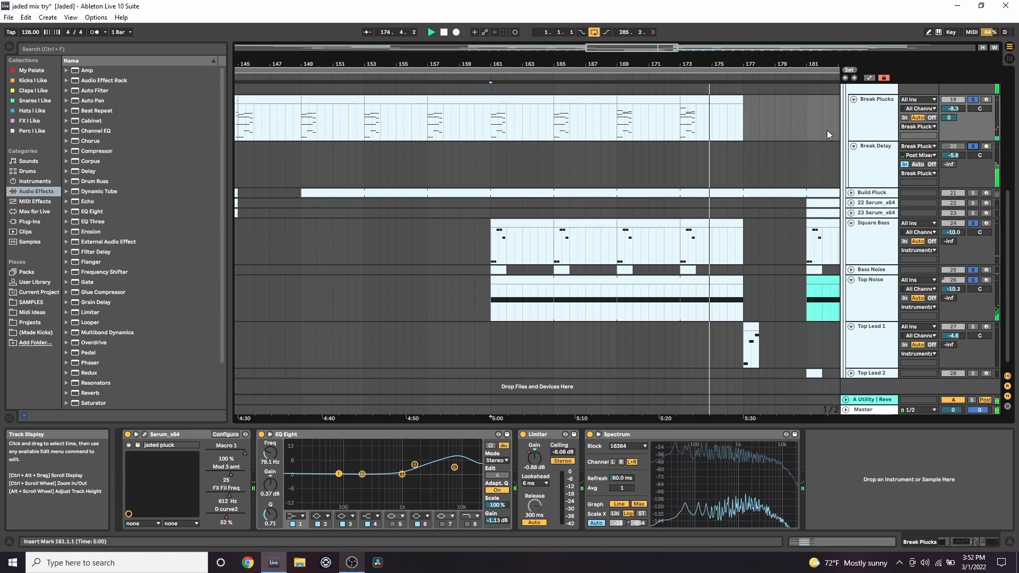
{"action": "key", "text": "space"}
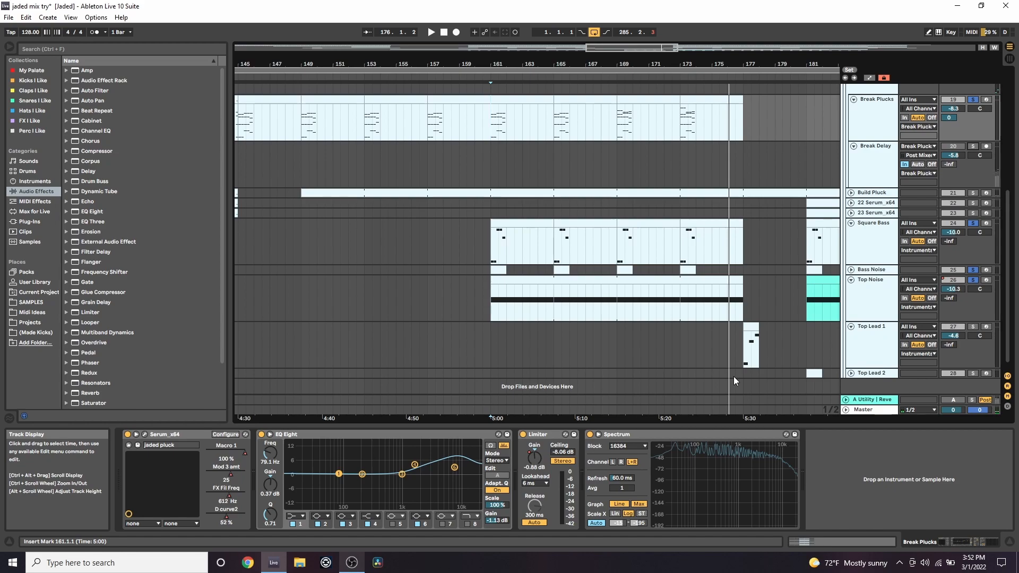
- Review the device chains of return track A, Break Delay and Break Plucks at bar 145
{"action": "scroll", "coordinate": [657, 101], "scroll_direction": "down", "scroll_amount": 5}
{"action": "left_click_drag", "start_coordinate": [657, 101], "coordinate": [709, 291]}
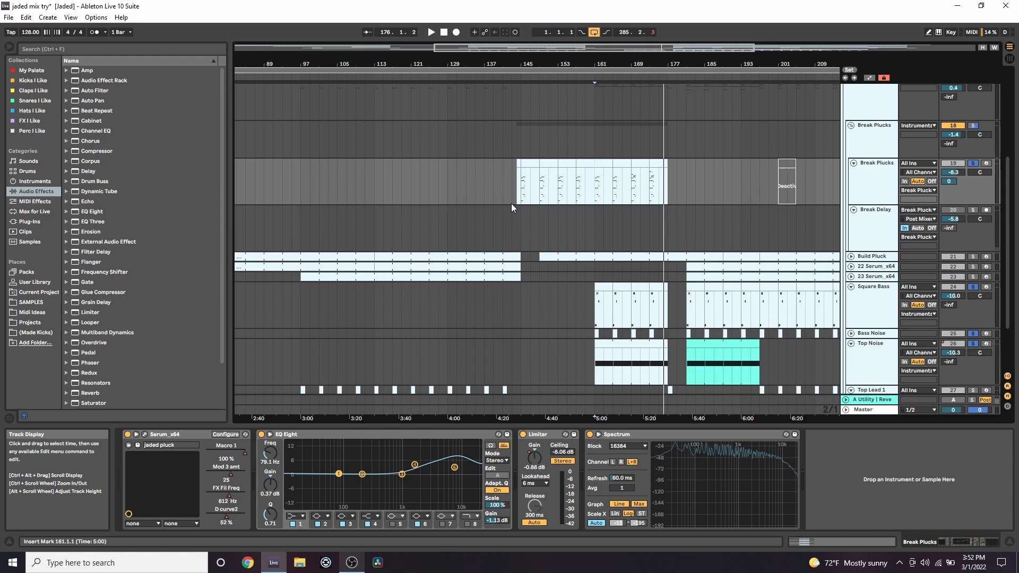
{"action": "left_click", "coordinate": [520, 397]}
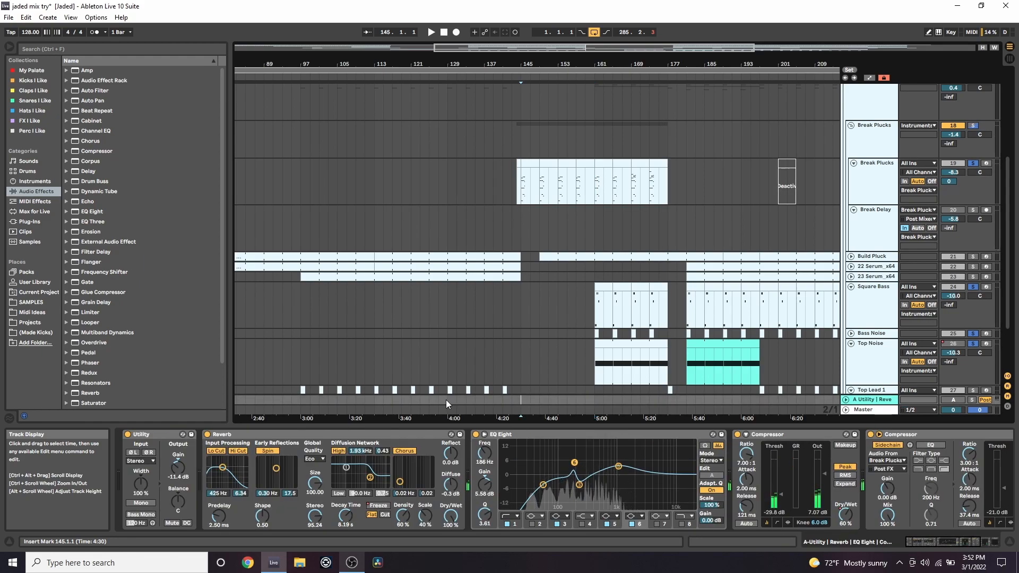
{"action": "left_click", "coordinate": [519, 229]}
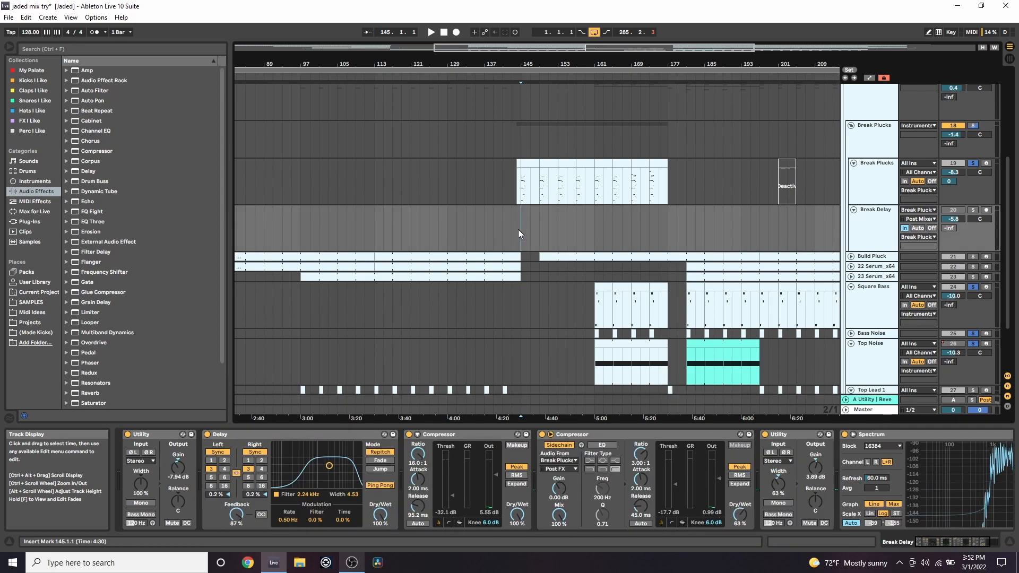
{"action": "left_click", "coordinate": [526, 193]}
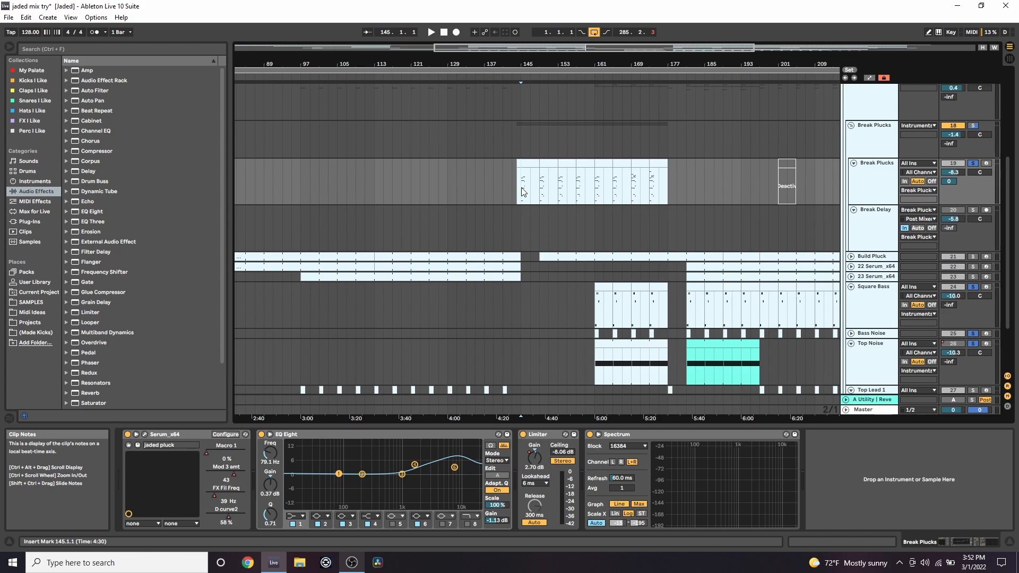